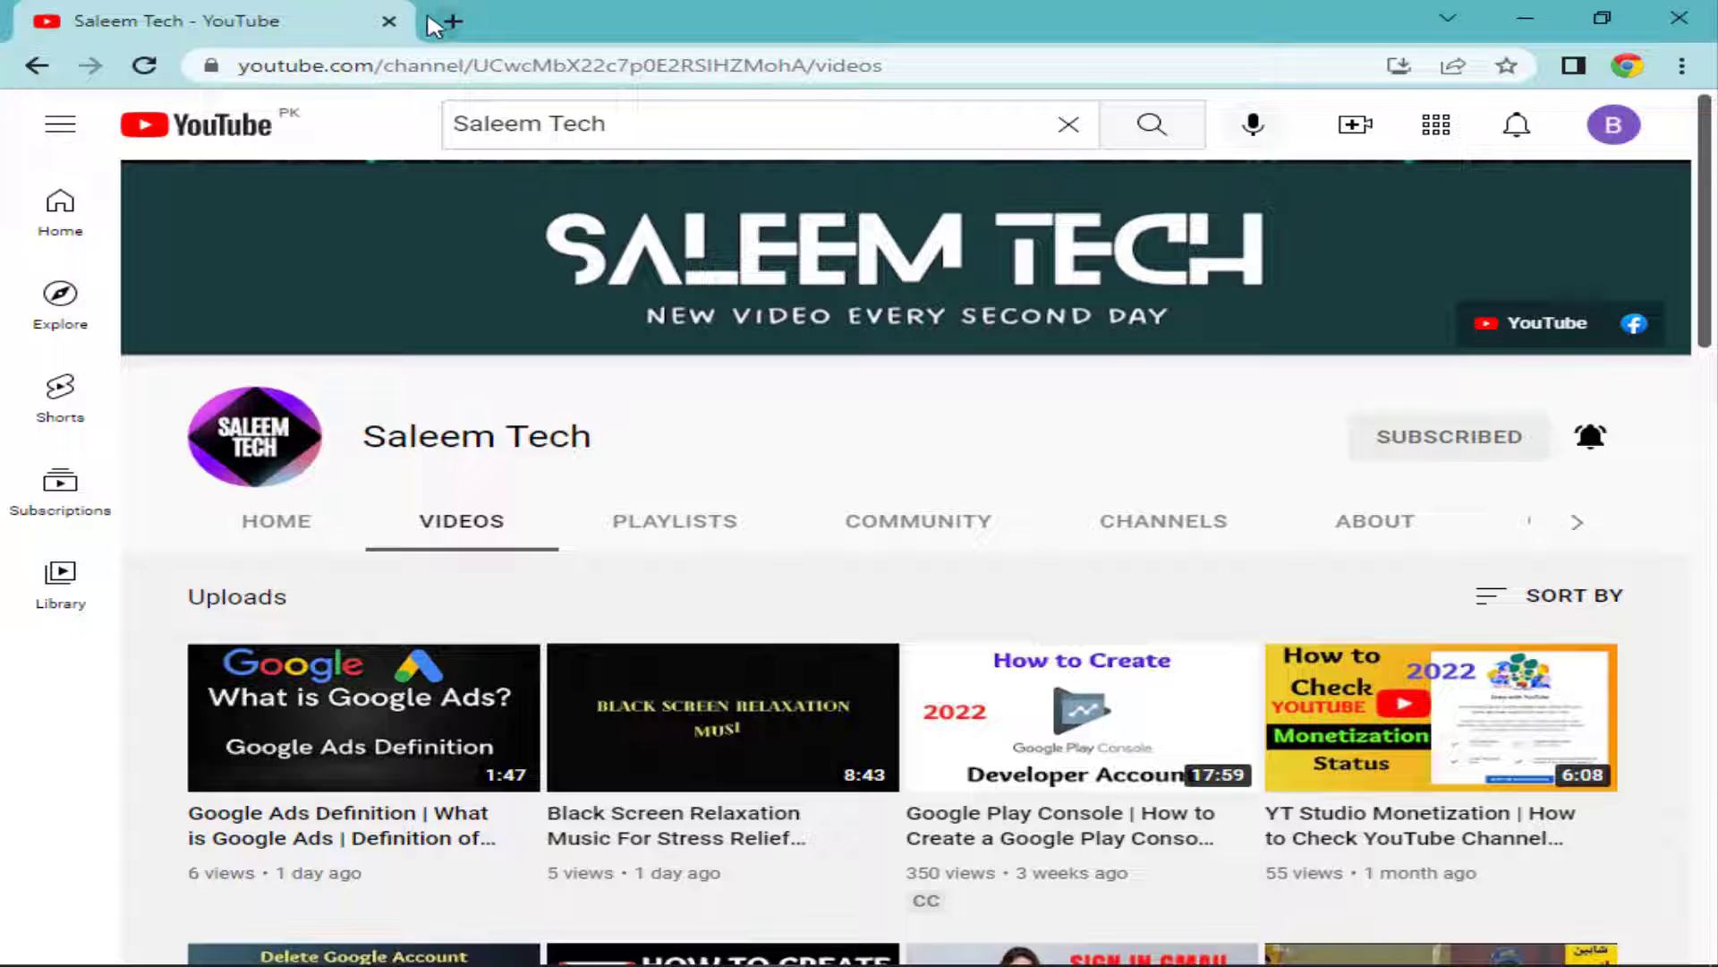
Open a Google new tab beside the Saleem Tech channel after scrolling through its uploaded videos
{"action": "left_click", "coordinate": [450, 19]}
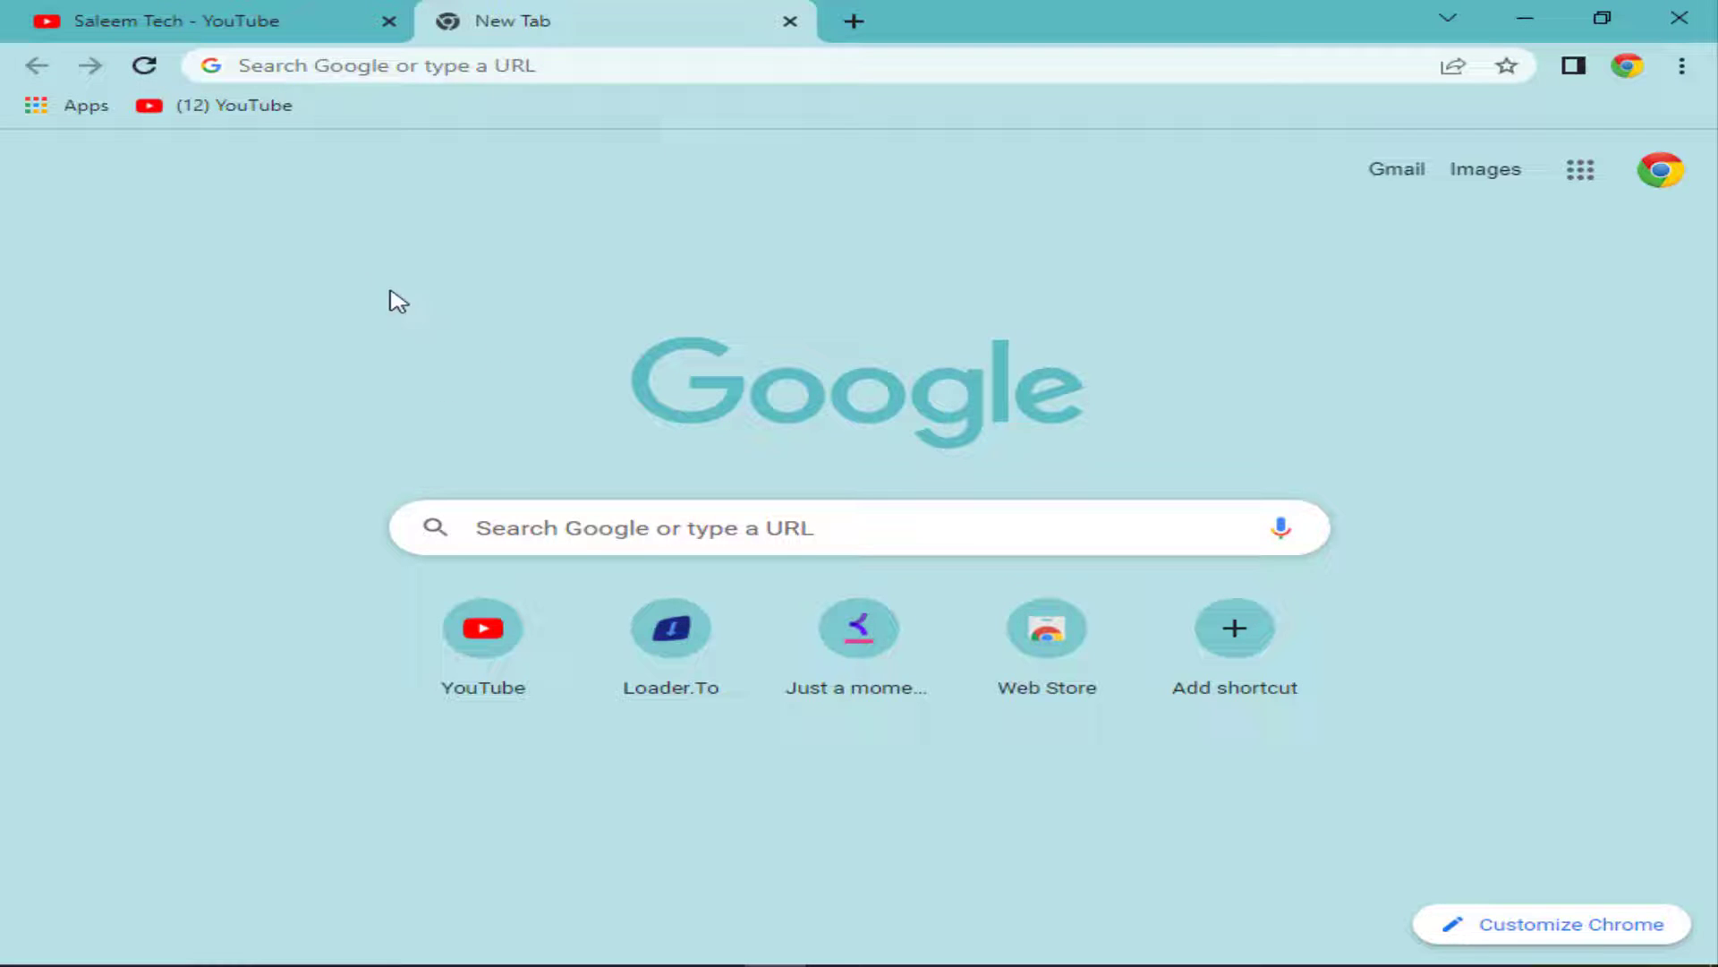
{"action": "left_click", "coordinate": [228, 20]}
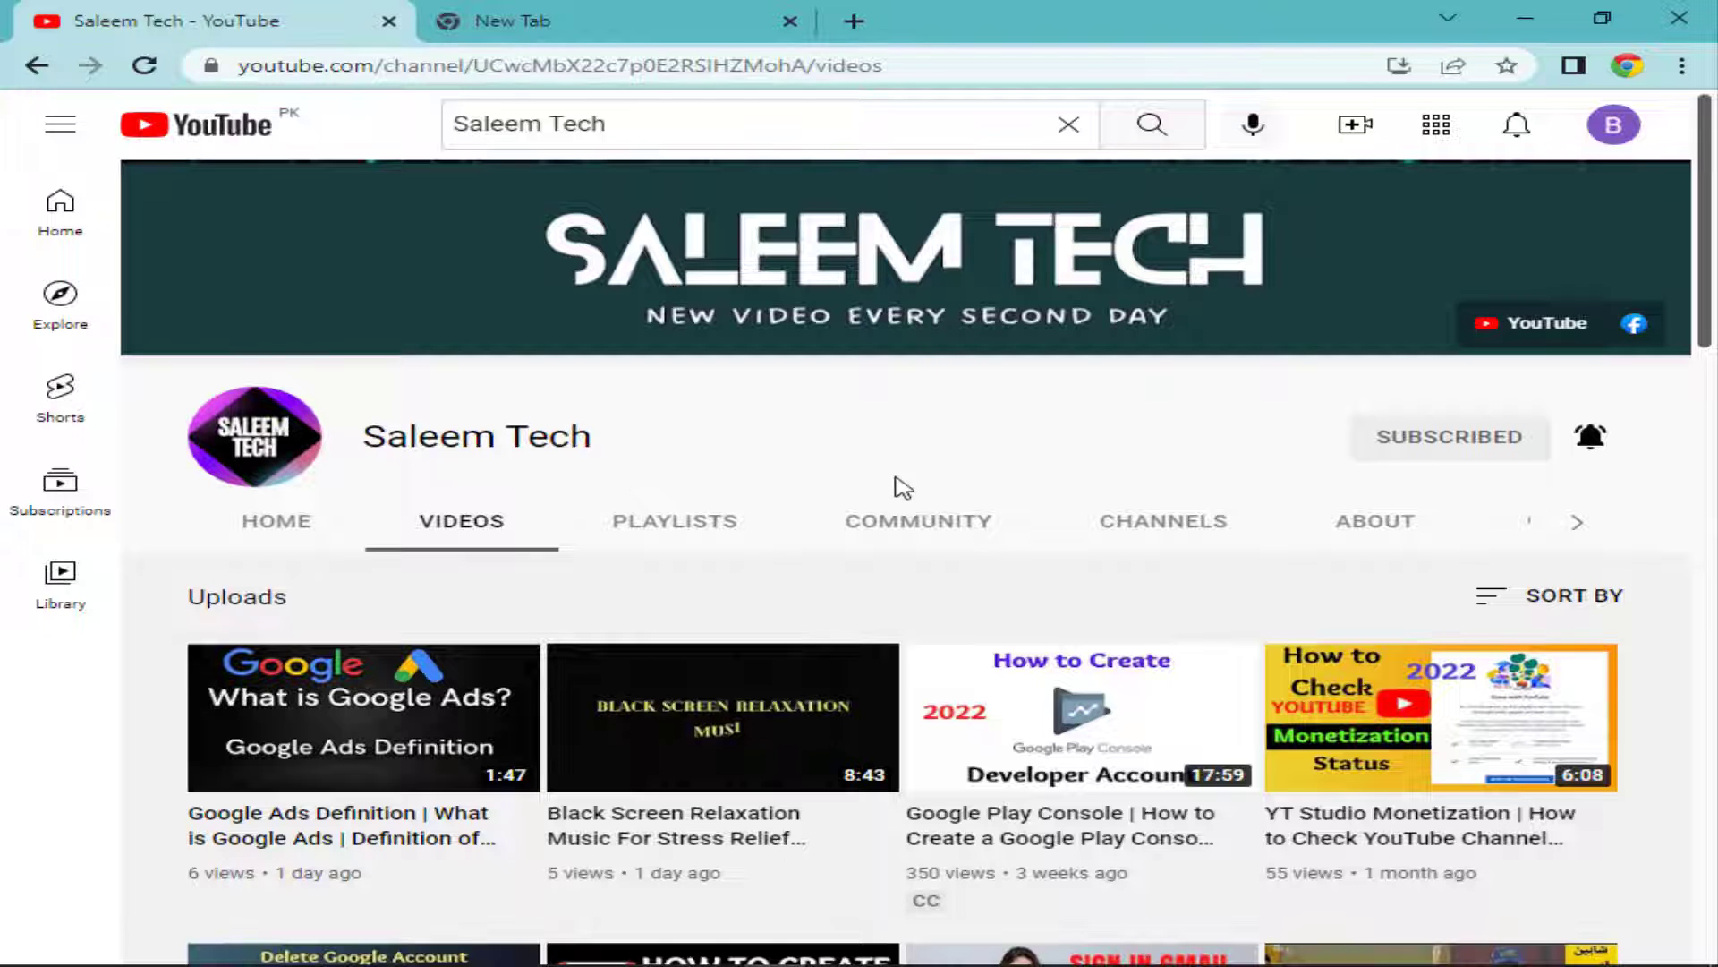
{"action": "scroll", "coordinate": [1123, 656], "scroll_direction": "down", "scroll_amount": 5}
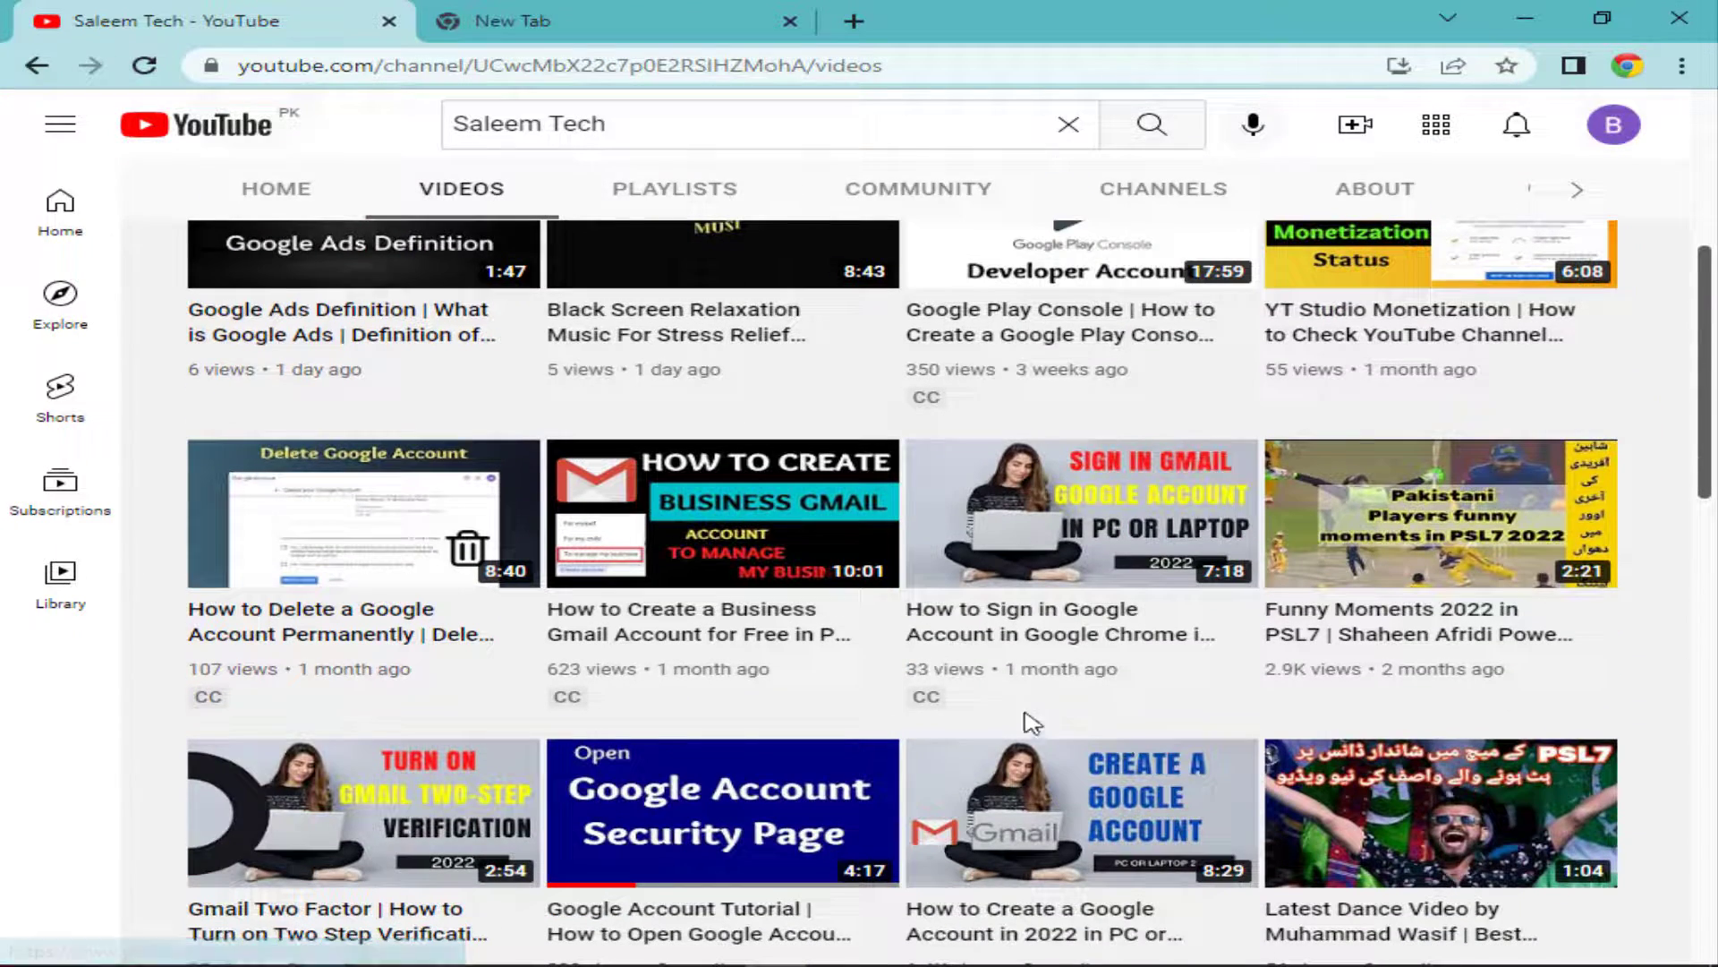
{"action": "scroll", "coordinate": [976, 819], "scroll_direction": "down", "scroll_amount": 1}
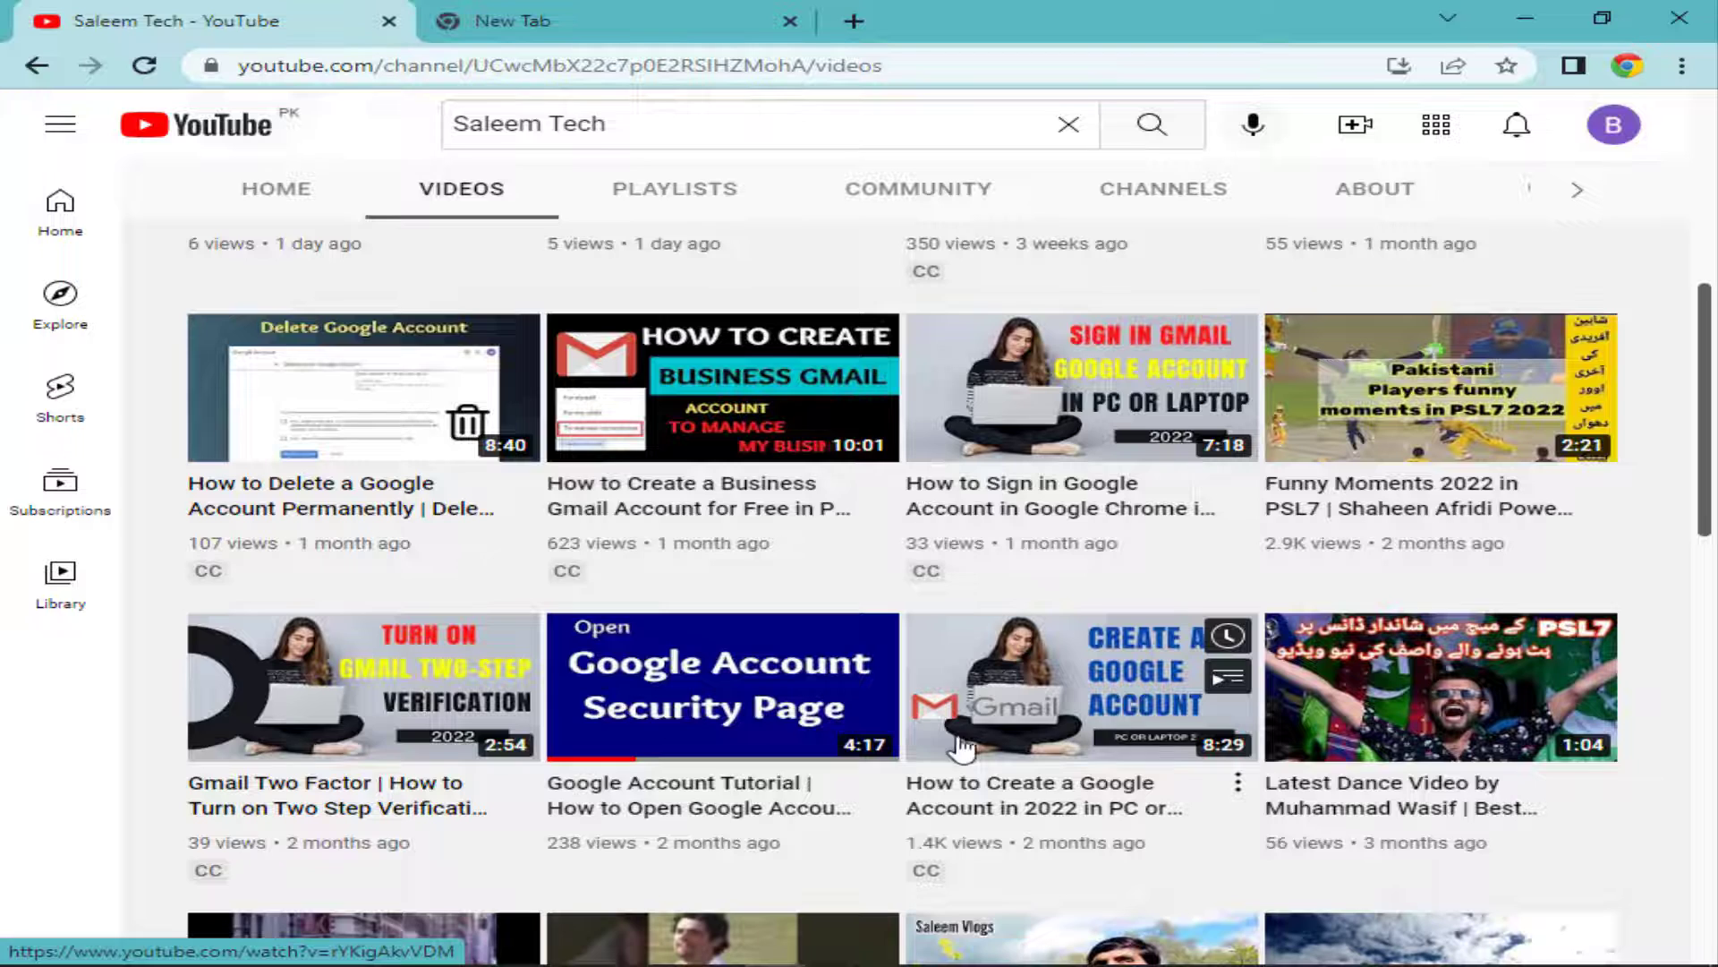
{"action": "scroll", "coordinate": [698, 685], "scroll_direction": "up", "scroll_amount": 7}
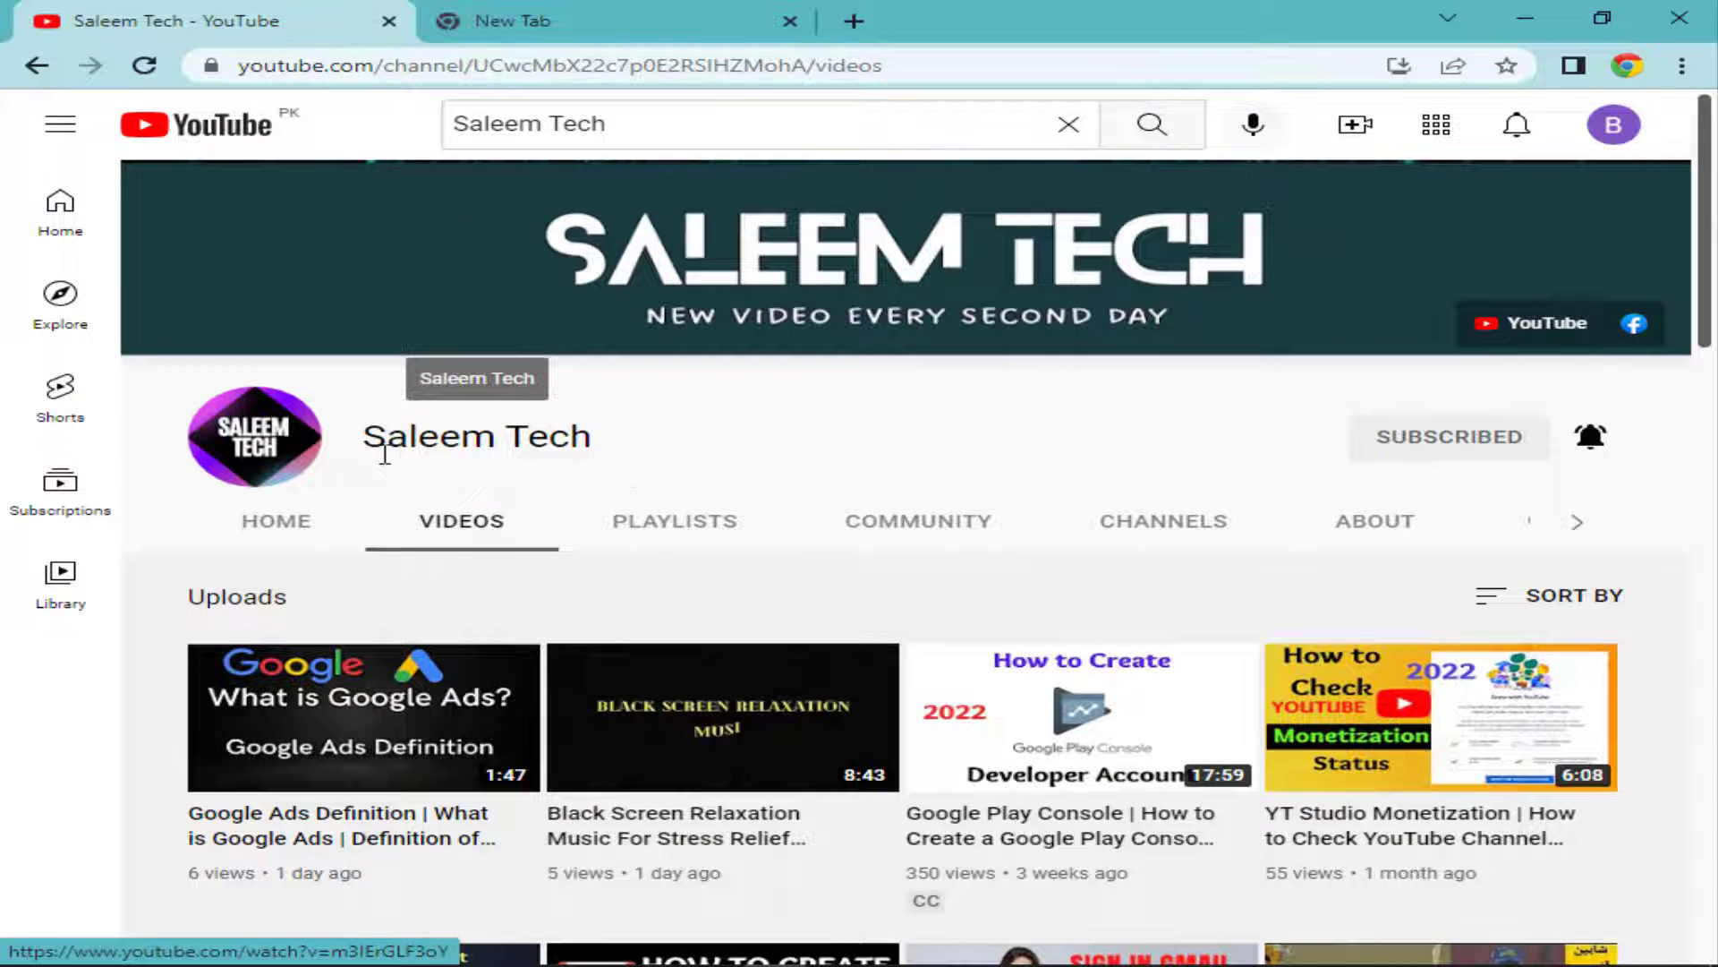
{"action": "scroll", "coordinate": [1043, 600], "scroll_direction": "down", "scroll_amount": 4}
{"action": "scroll", "coordinate": [1099, 682], "scroll_direction": "down", "scroll_amount": 3}
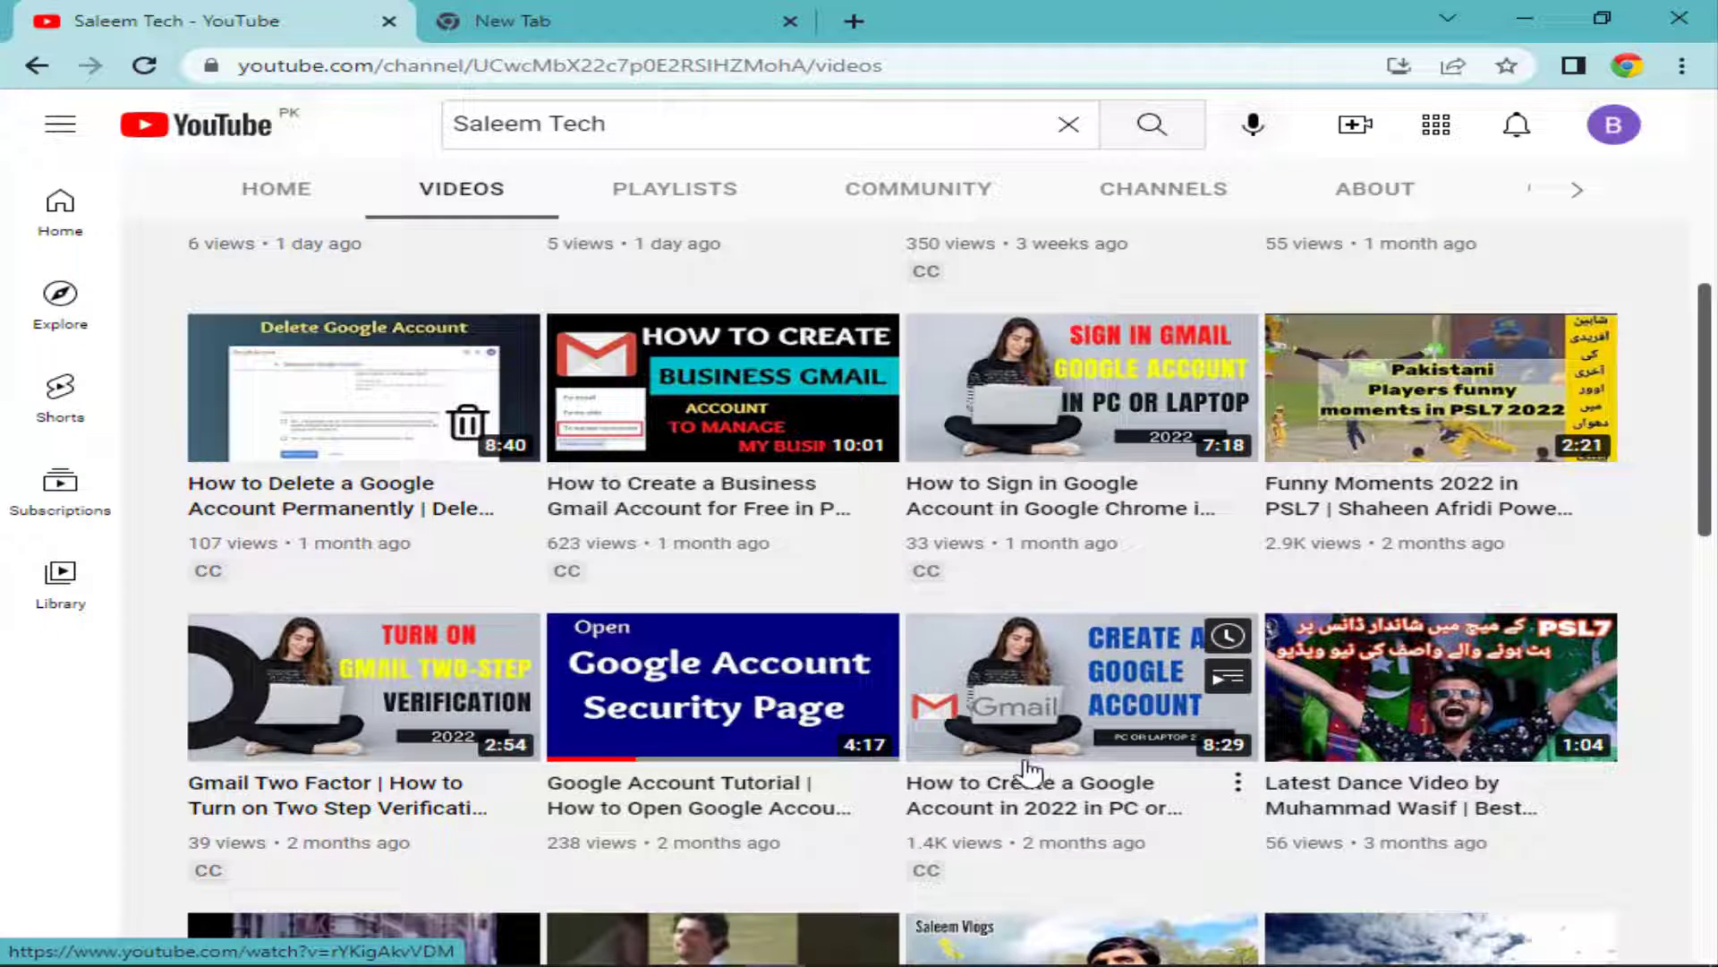
{"action": "scroll", "coordinate": [1059, 794], "scroll_direction": "up", "scroll_amount": 4}
{"action": "scroll", "coordinate": [1083, 743], "scroll_direction": "up", "scroll_amount": 3}
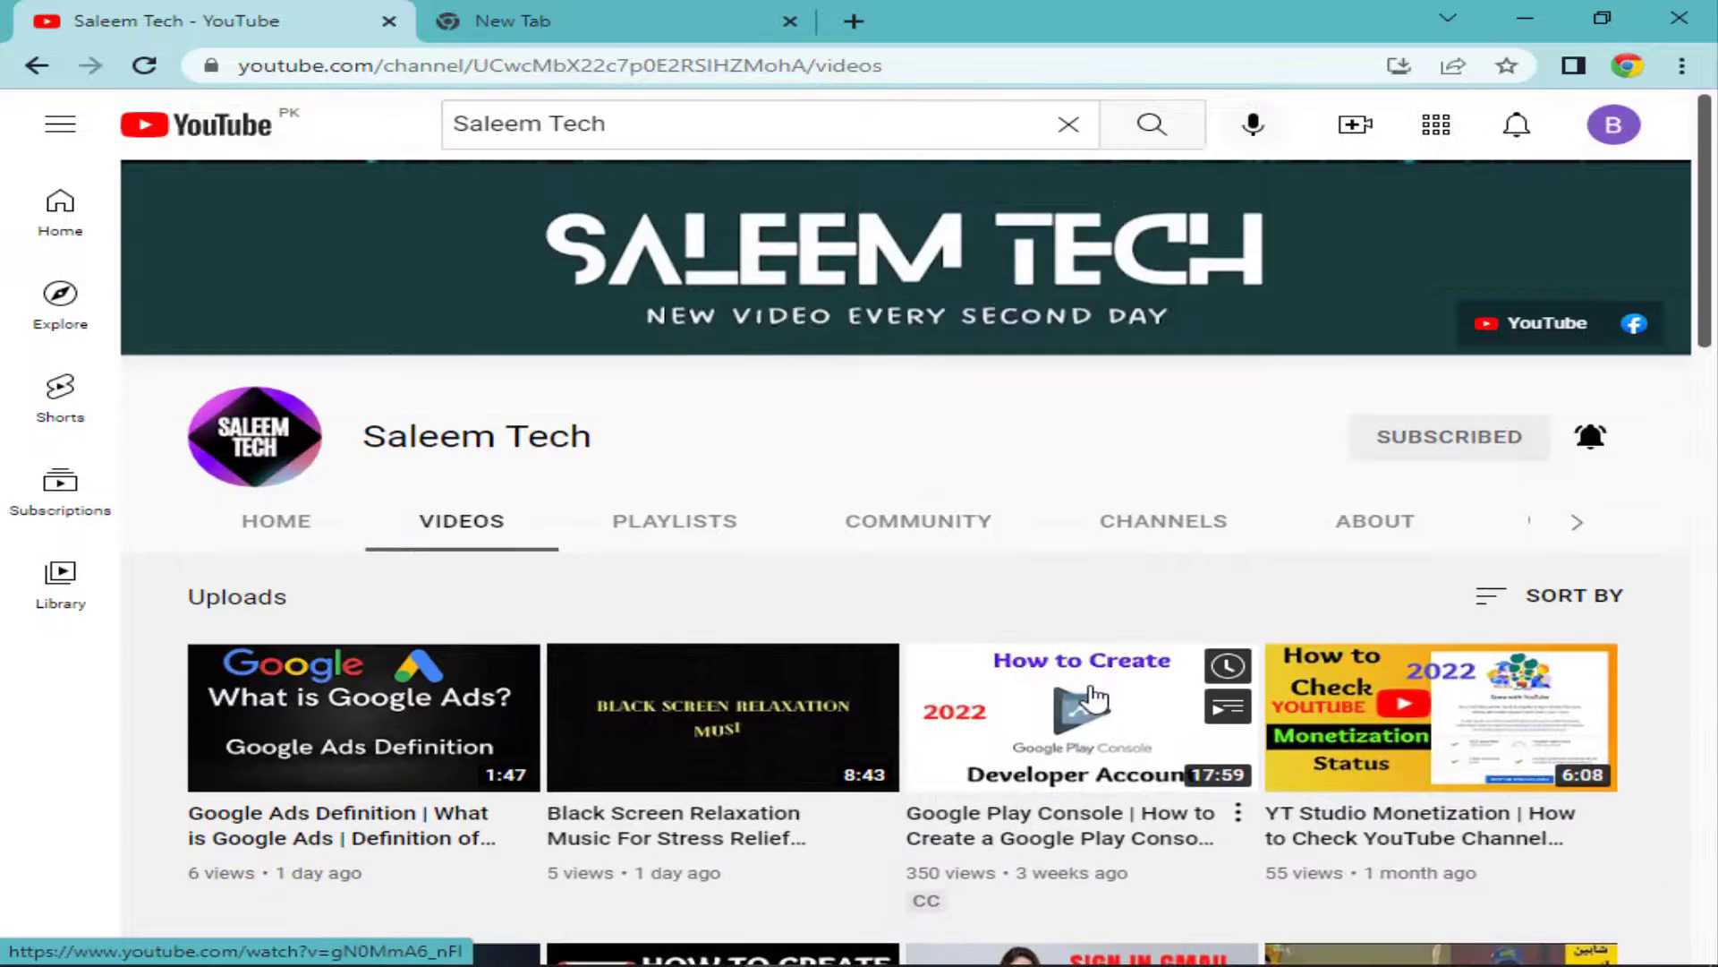
{"action": "left_click", "coordinate": [652, 13]}
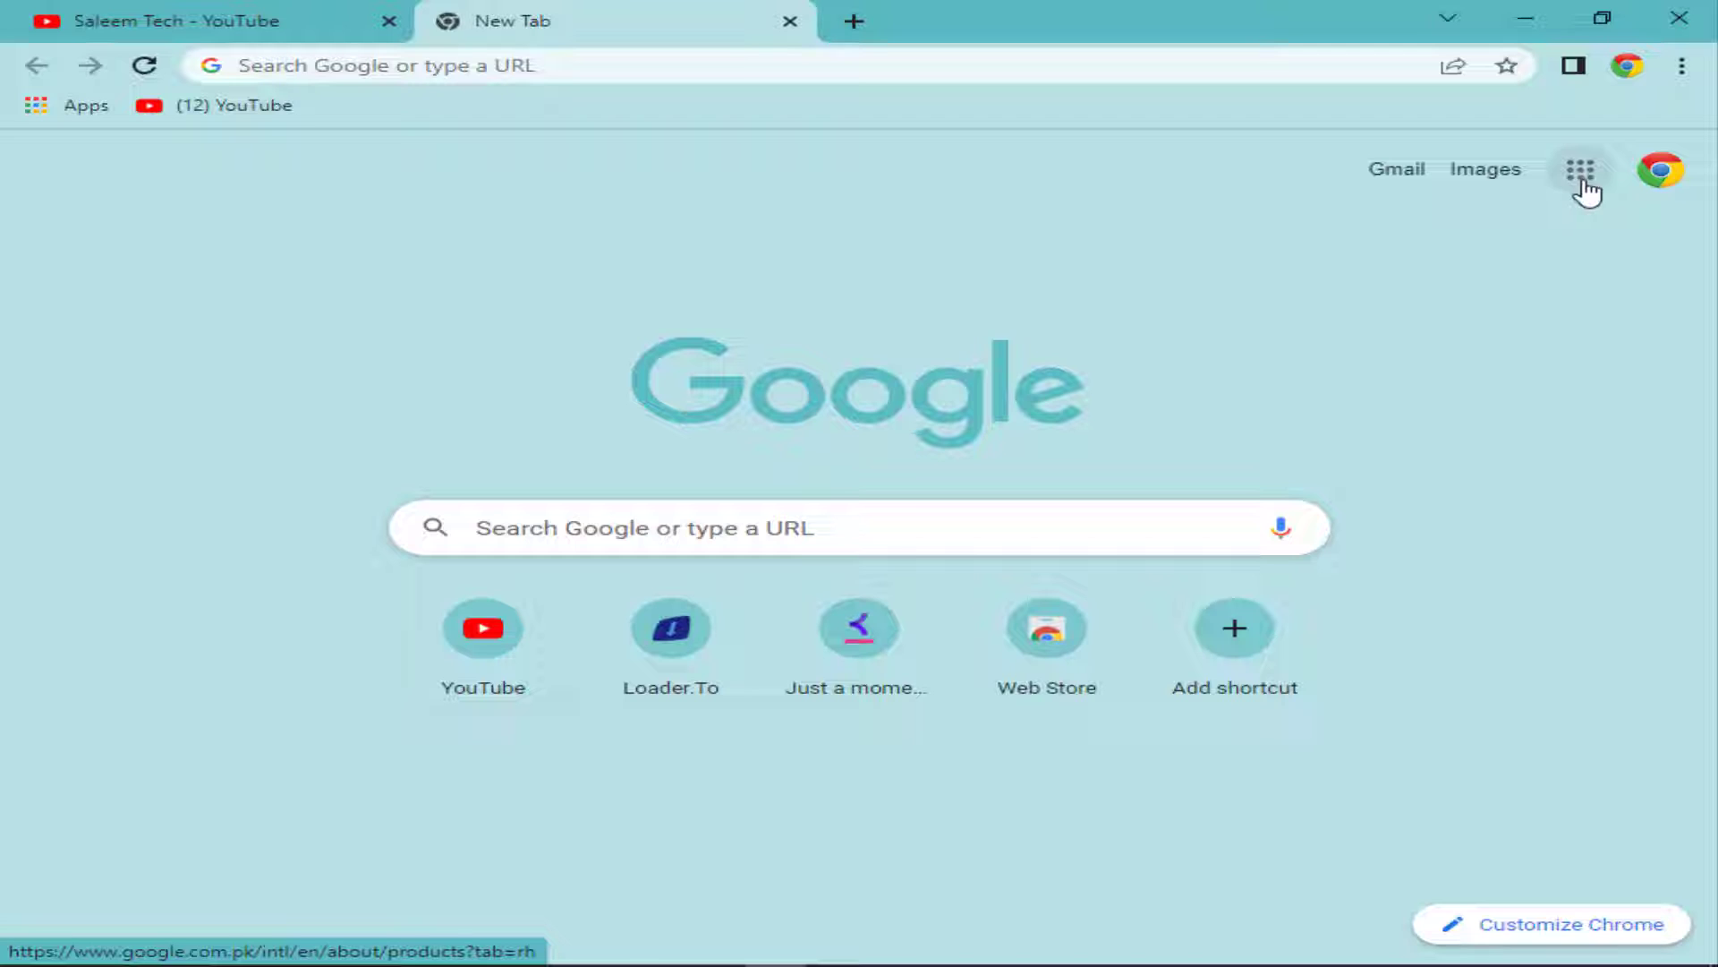
In a fresh tab, search Google for 'google drive'
{"action": "left_click", "coordinate": [74, 106]}
{"action": "left_click", "coordinate": [789, 21]}
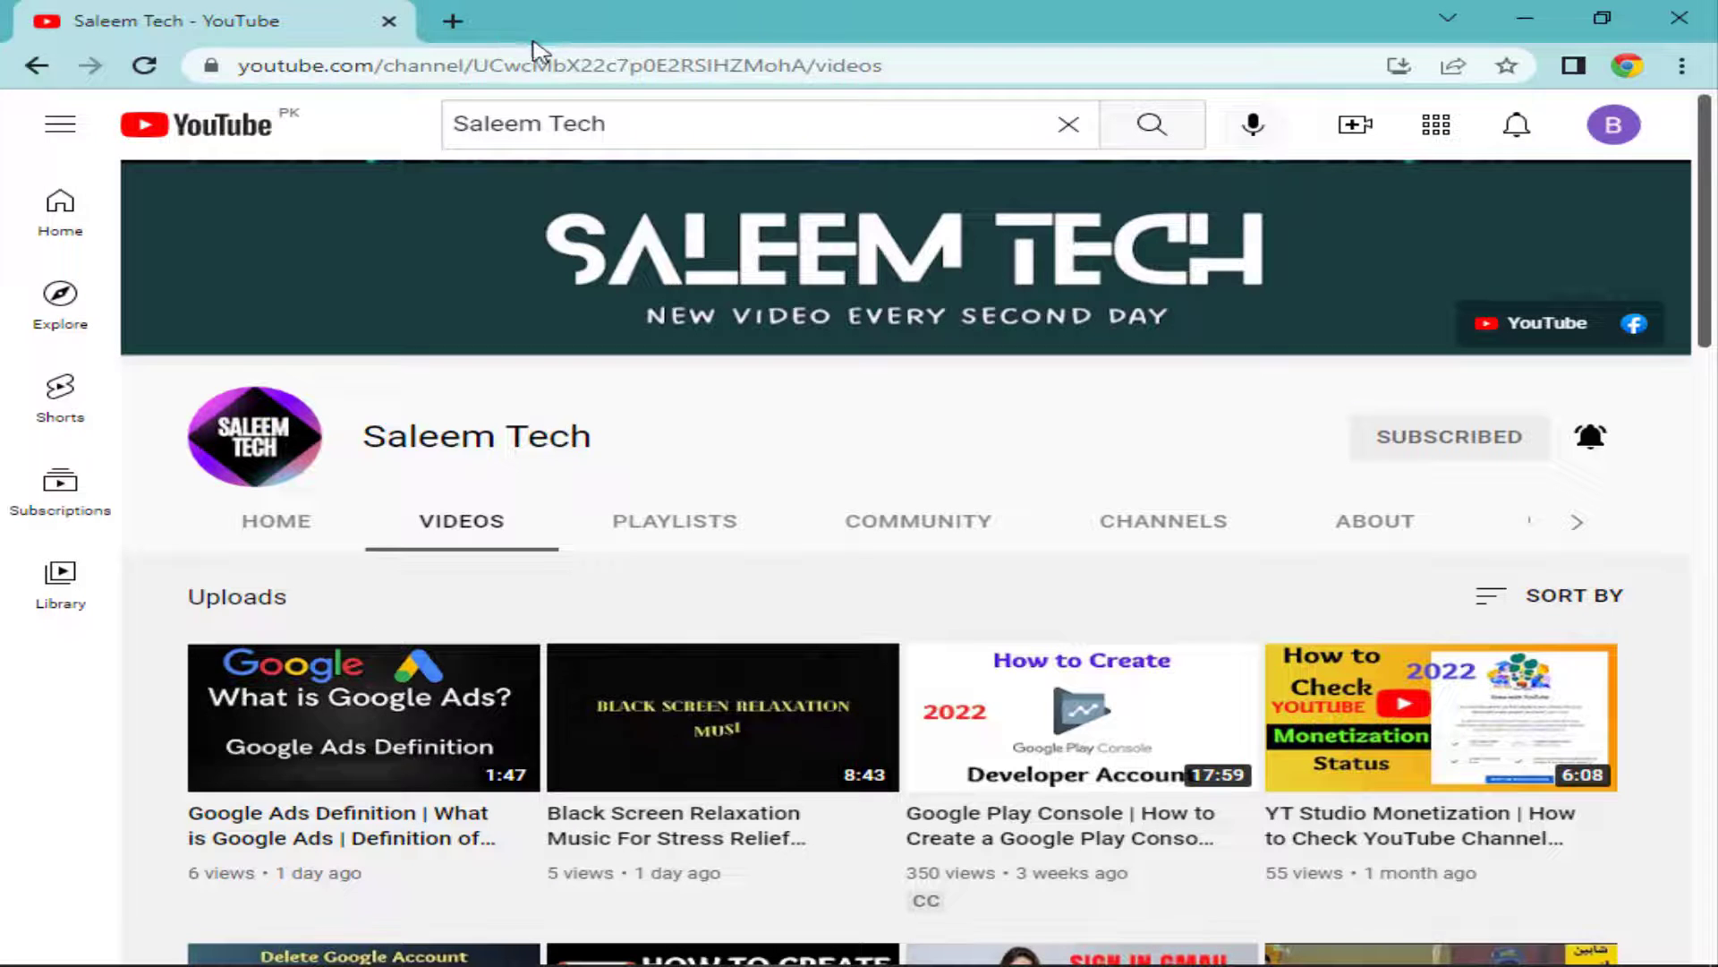
{"action": "left_click", "coordinate": [453, 27]}
{"action": "type", "text": "goo"}
{"action": "key", "text": "Return"}
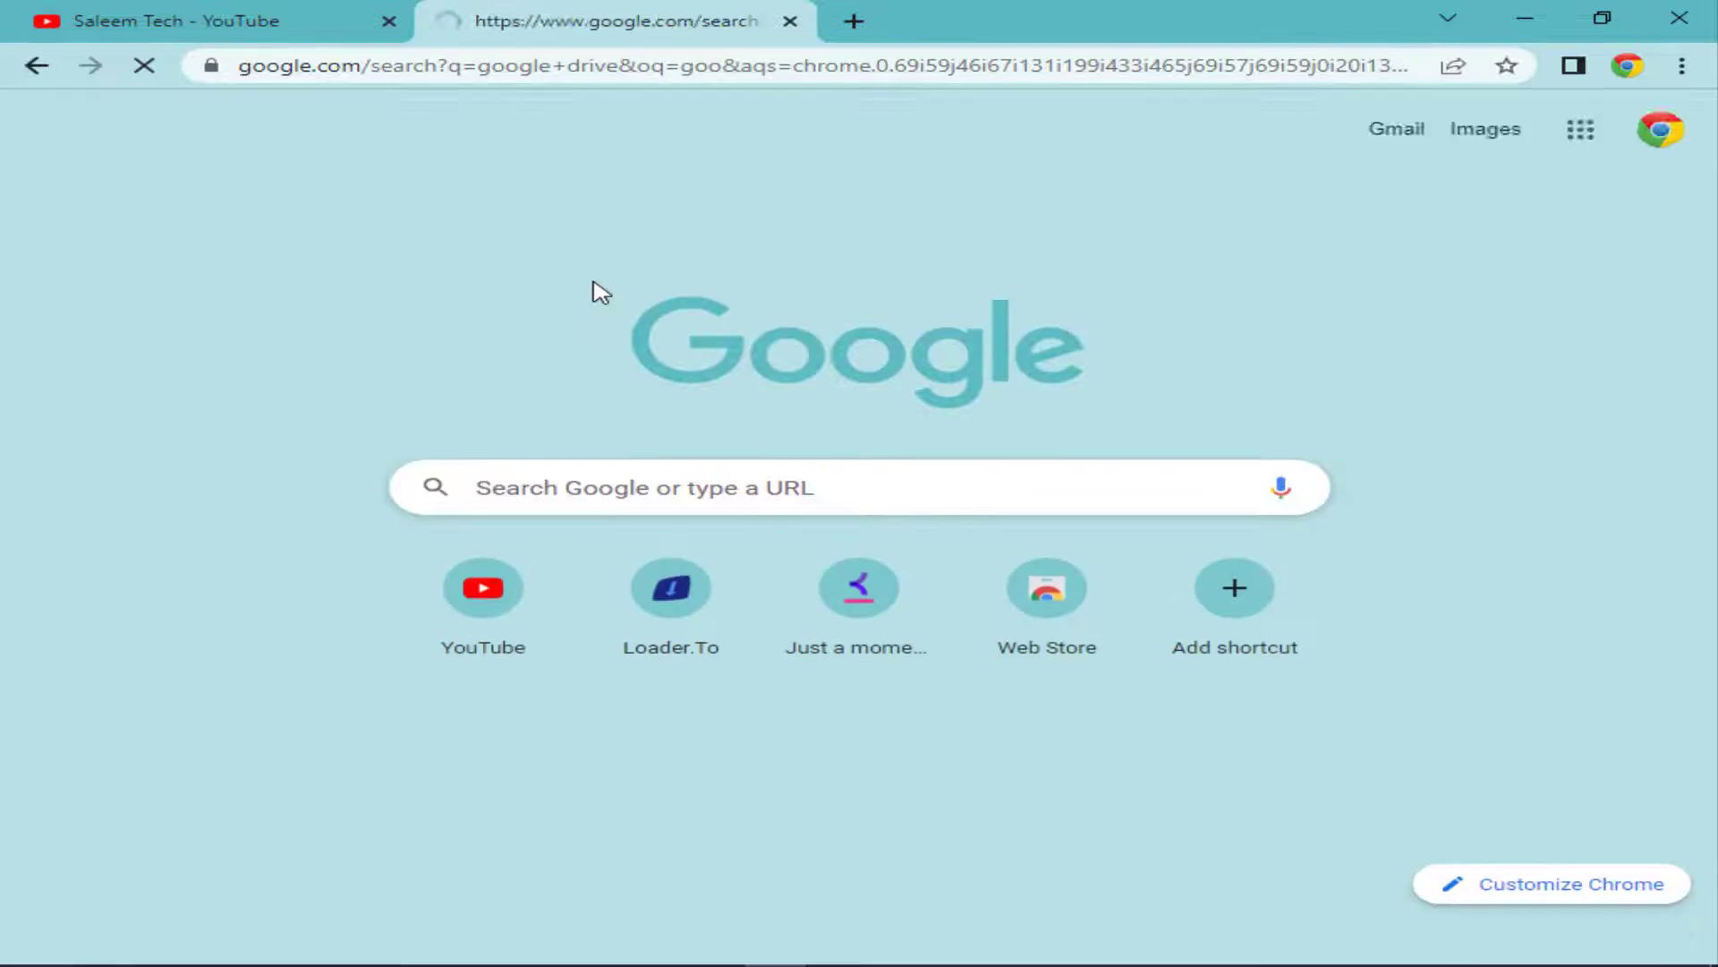
Follow the Google Drive result to the Google Account home and show the Google apps list
{"action": "scroll", "coordinate": [582, 689], "scroll_direction": "down", "scroll_amount": 4}
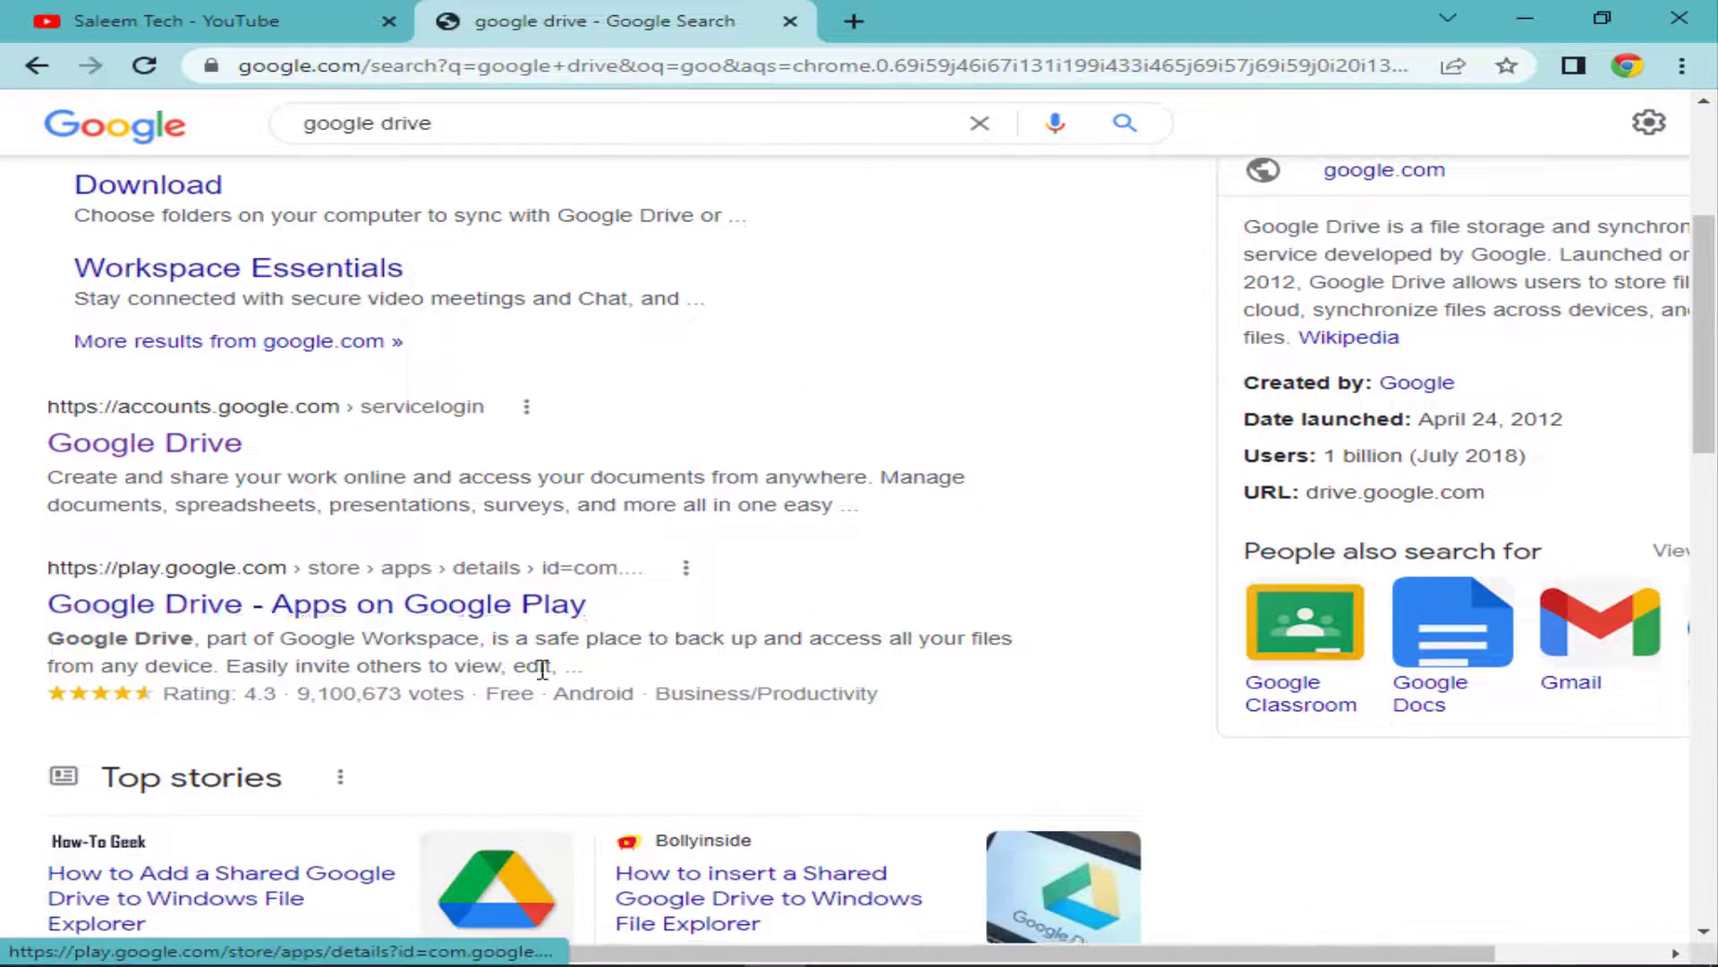
{"action": "scroll", "coordinate": [414, 325], "scroll_direction": "up", "scroll_amount": 1}
{"action": "scroll", "coordinate": [483, 487], "scroll_direction": "up", "scroll_amount": 3}
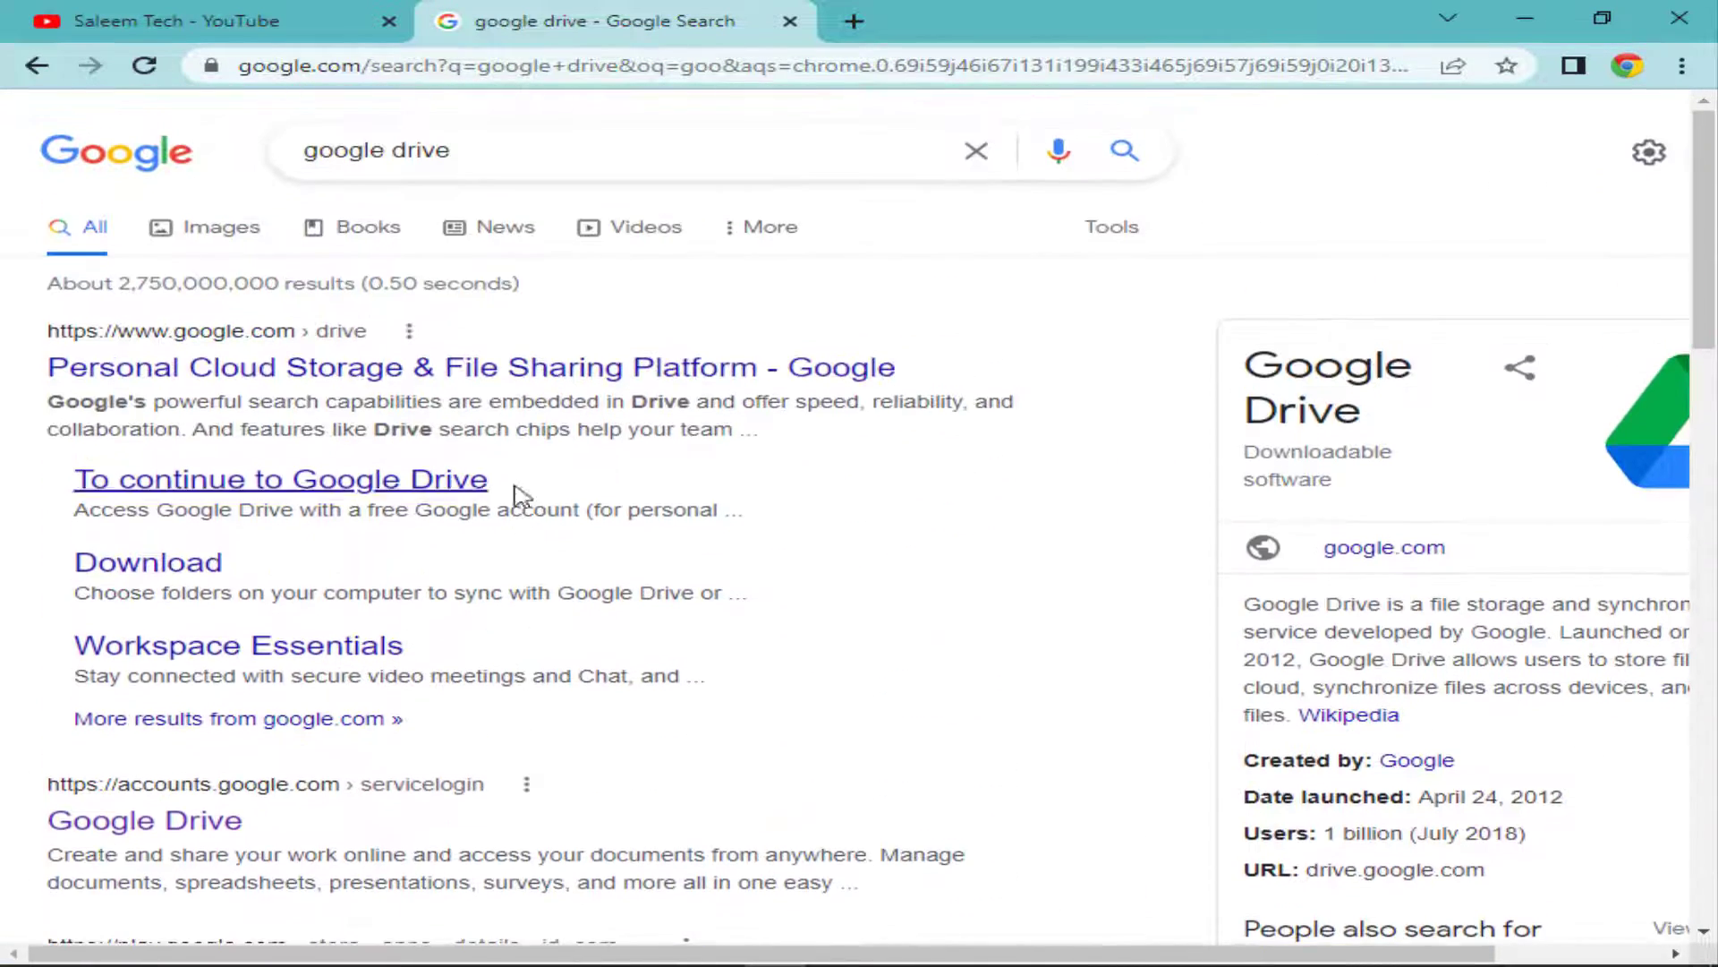
{"action": "scroll", "coordinate": [591, 572], "scroll_direction": "down", "scroll_amount": 1}
{"action": "left_click", "coordinate": [152, 695]}
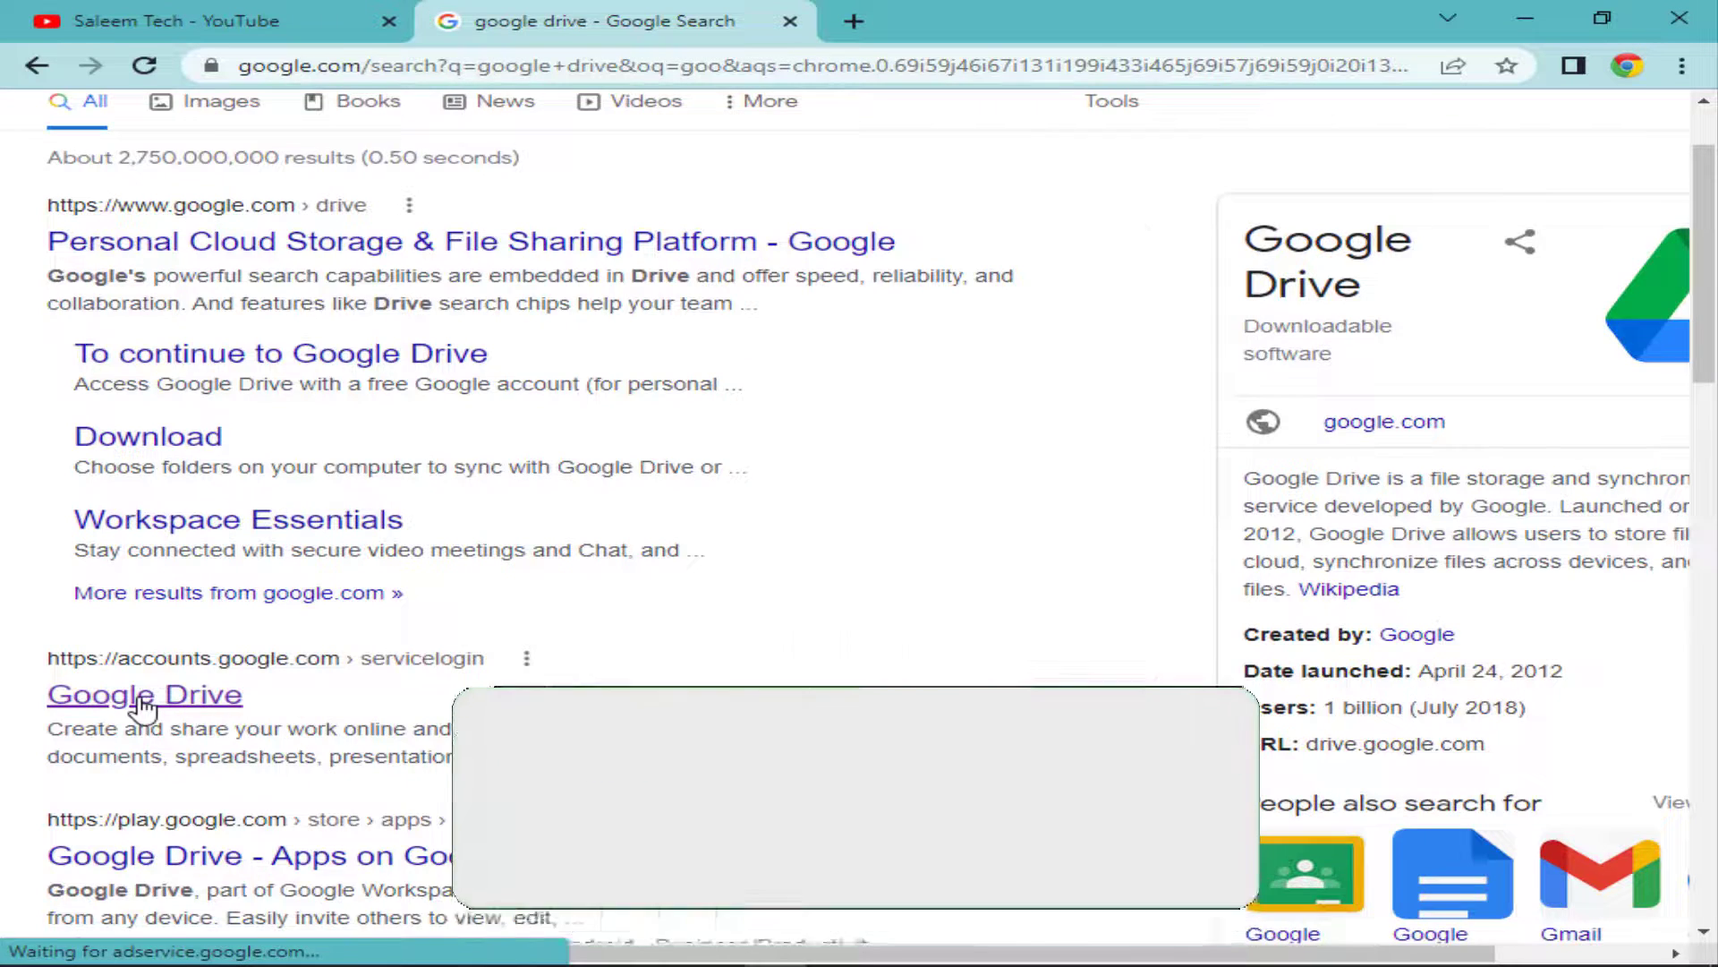
{"action": "left_click", "coordinate": [1552, 130]}
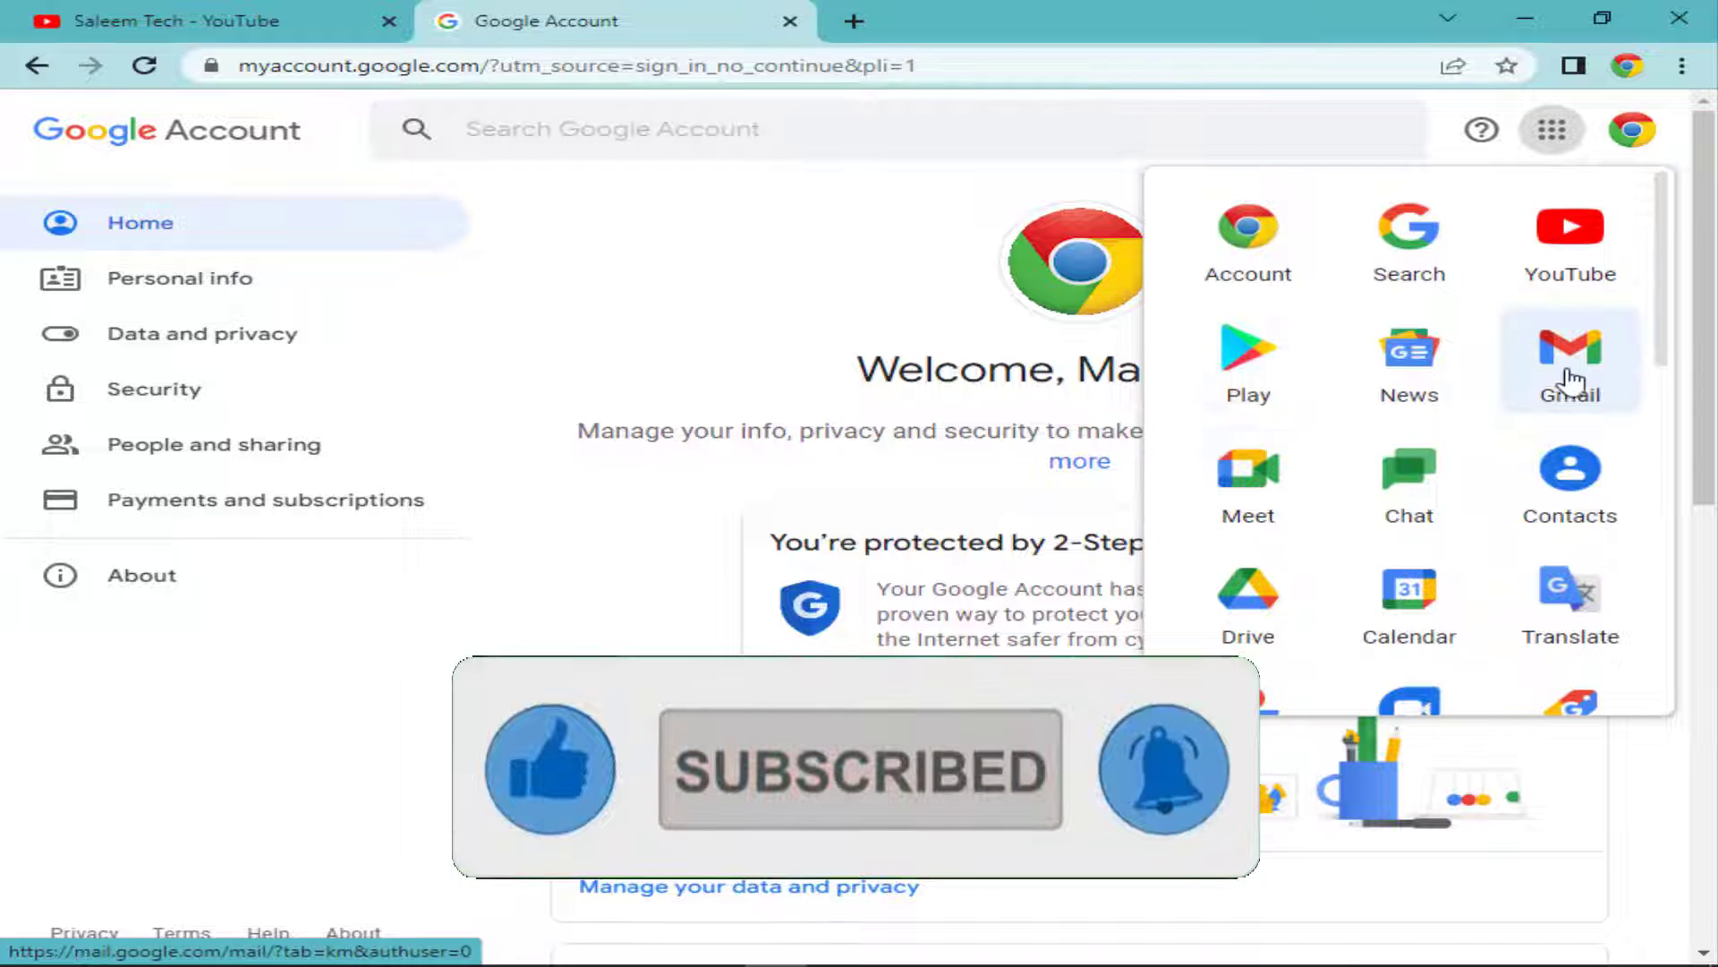
Choose Drive from the Google apps menu to open the empty My Drive in a new tab
{"action": "scroll", "coordinate": [1278, 603], "scroll_direction": "down", "scroll_amount": 1}
{"action": "scroll", "coordinate": [1278, 602], "scroll_direction": "up", "scroll_amount": 1}
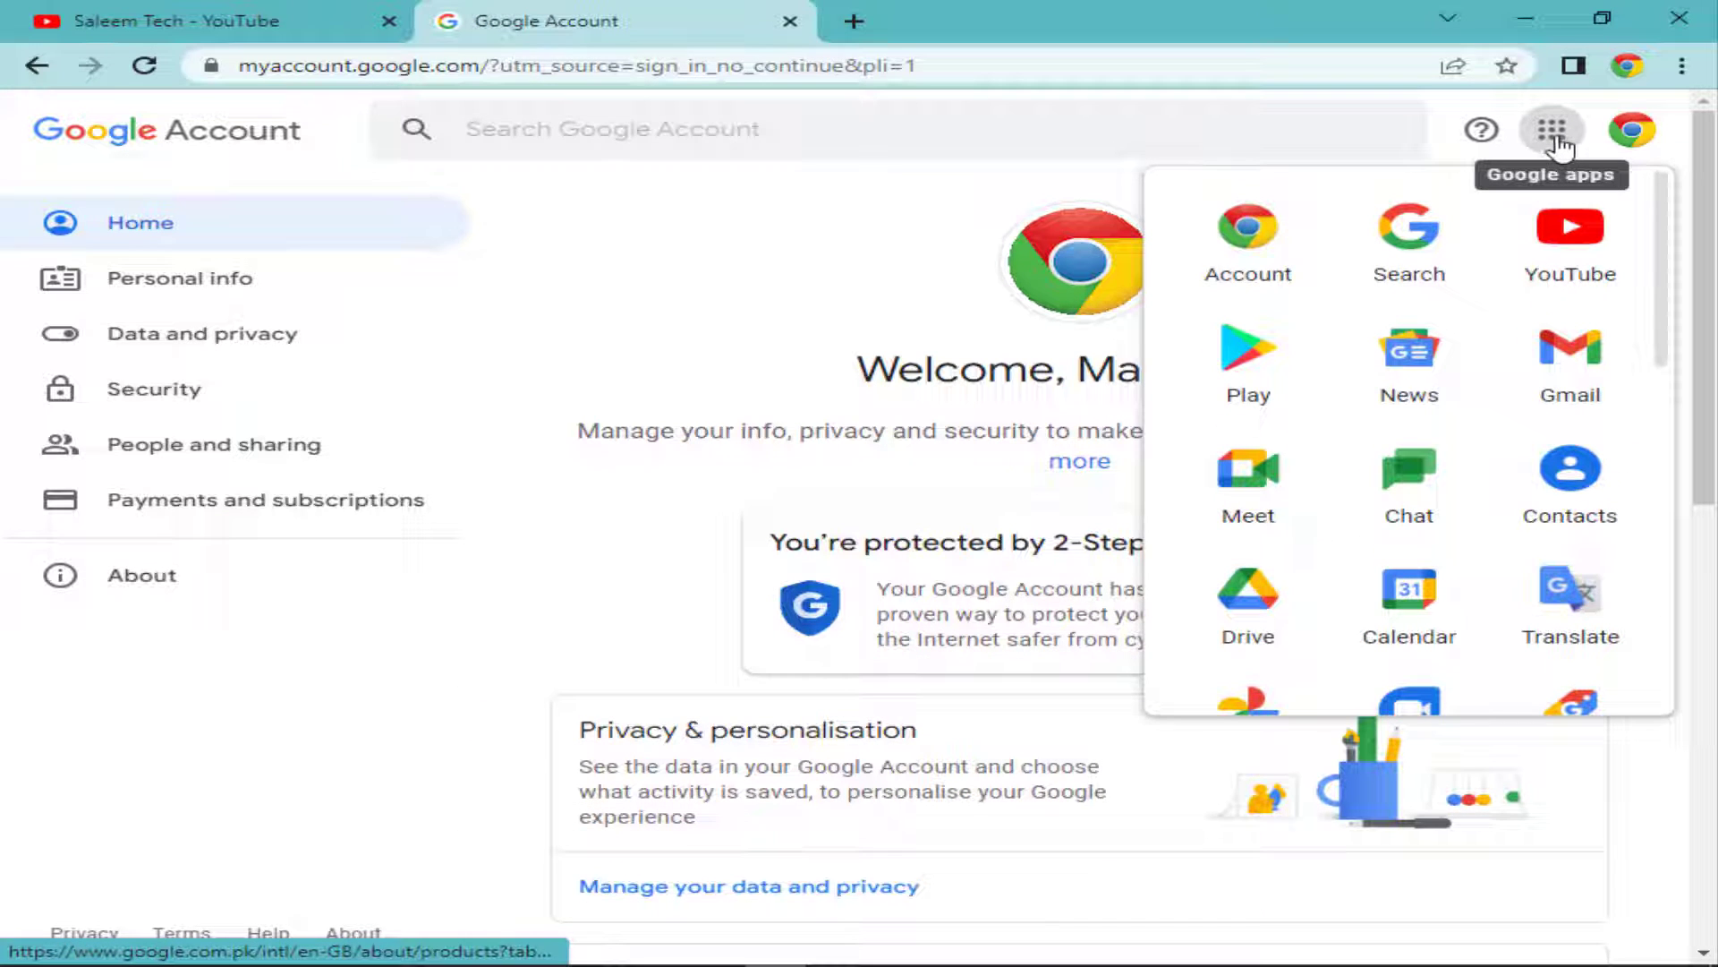
{"action": "scroll", "coordinate": [1369, 537], "scroll_direction": "down", "scroll_amount": 3}
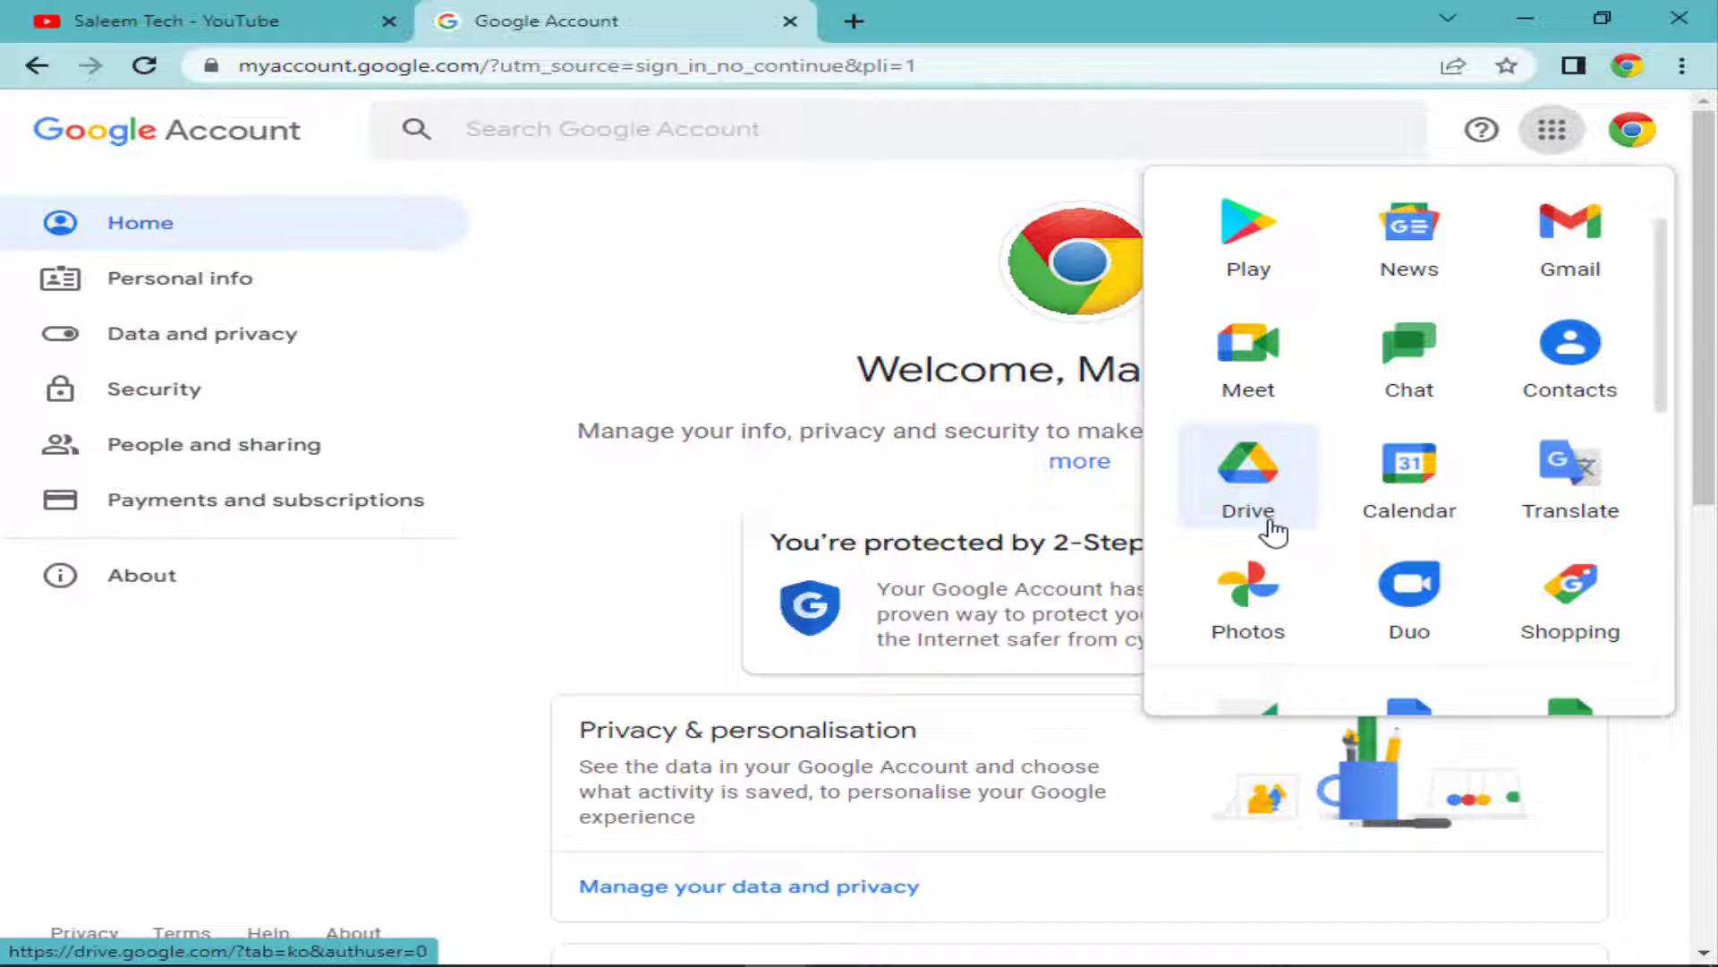
{"action": "left_click", "coordinate": [1259, 511]}
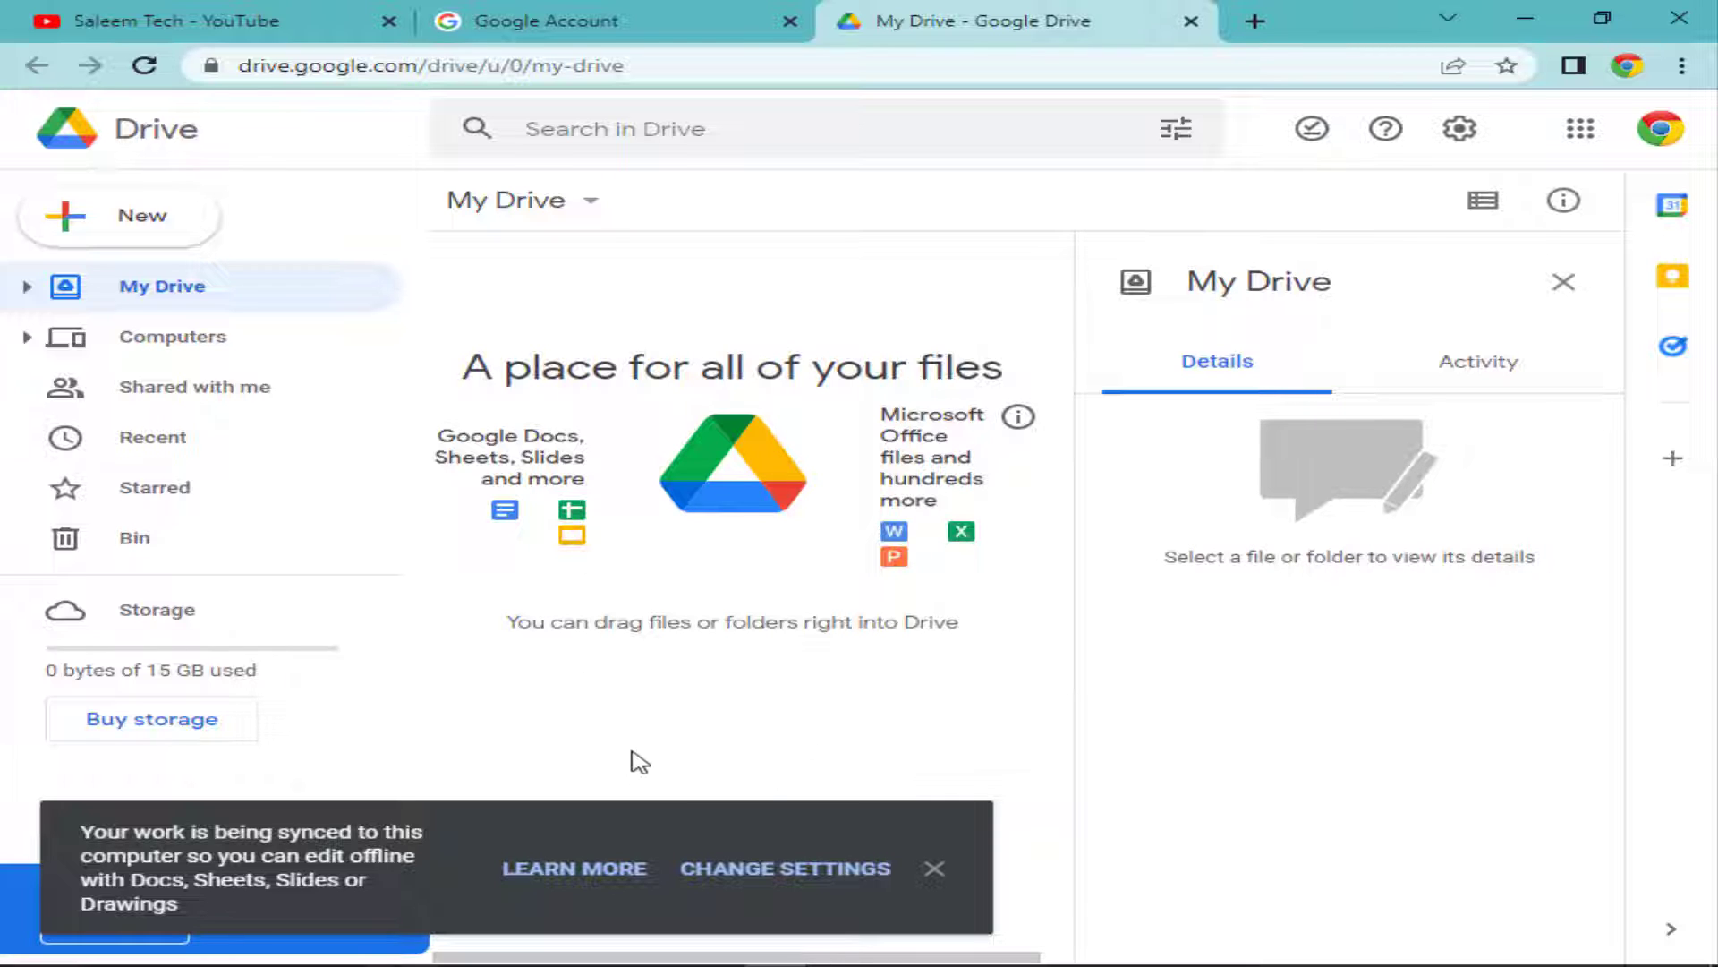
Dismiss the sync notice, details panel and Drive for desktop banner, then view Storage (0 bytes of 15 GB)
{"action": "left_click", "coordinate": [934, 870]}
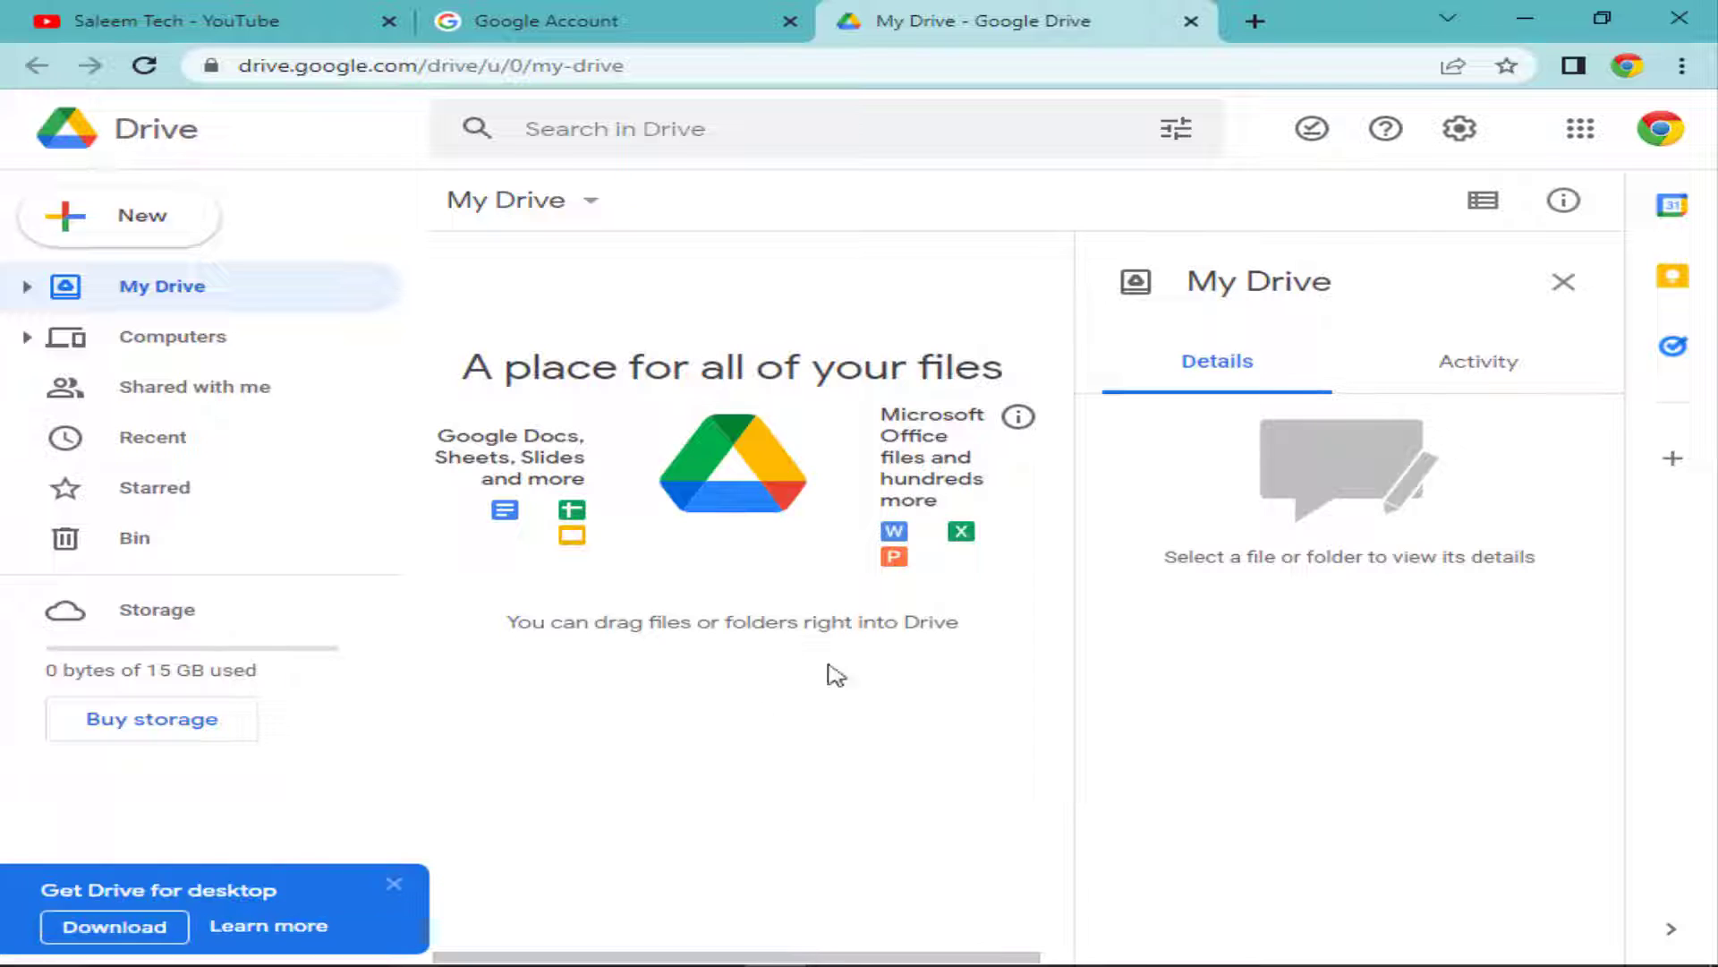
{"action": "left_click", "coordinate": [1565, 285]}
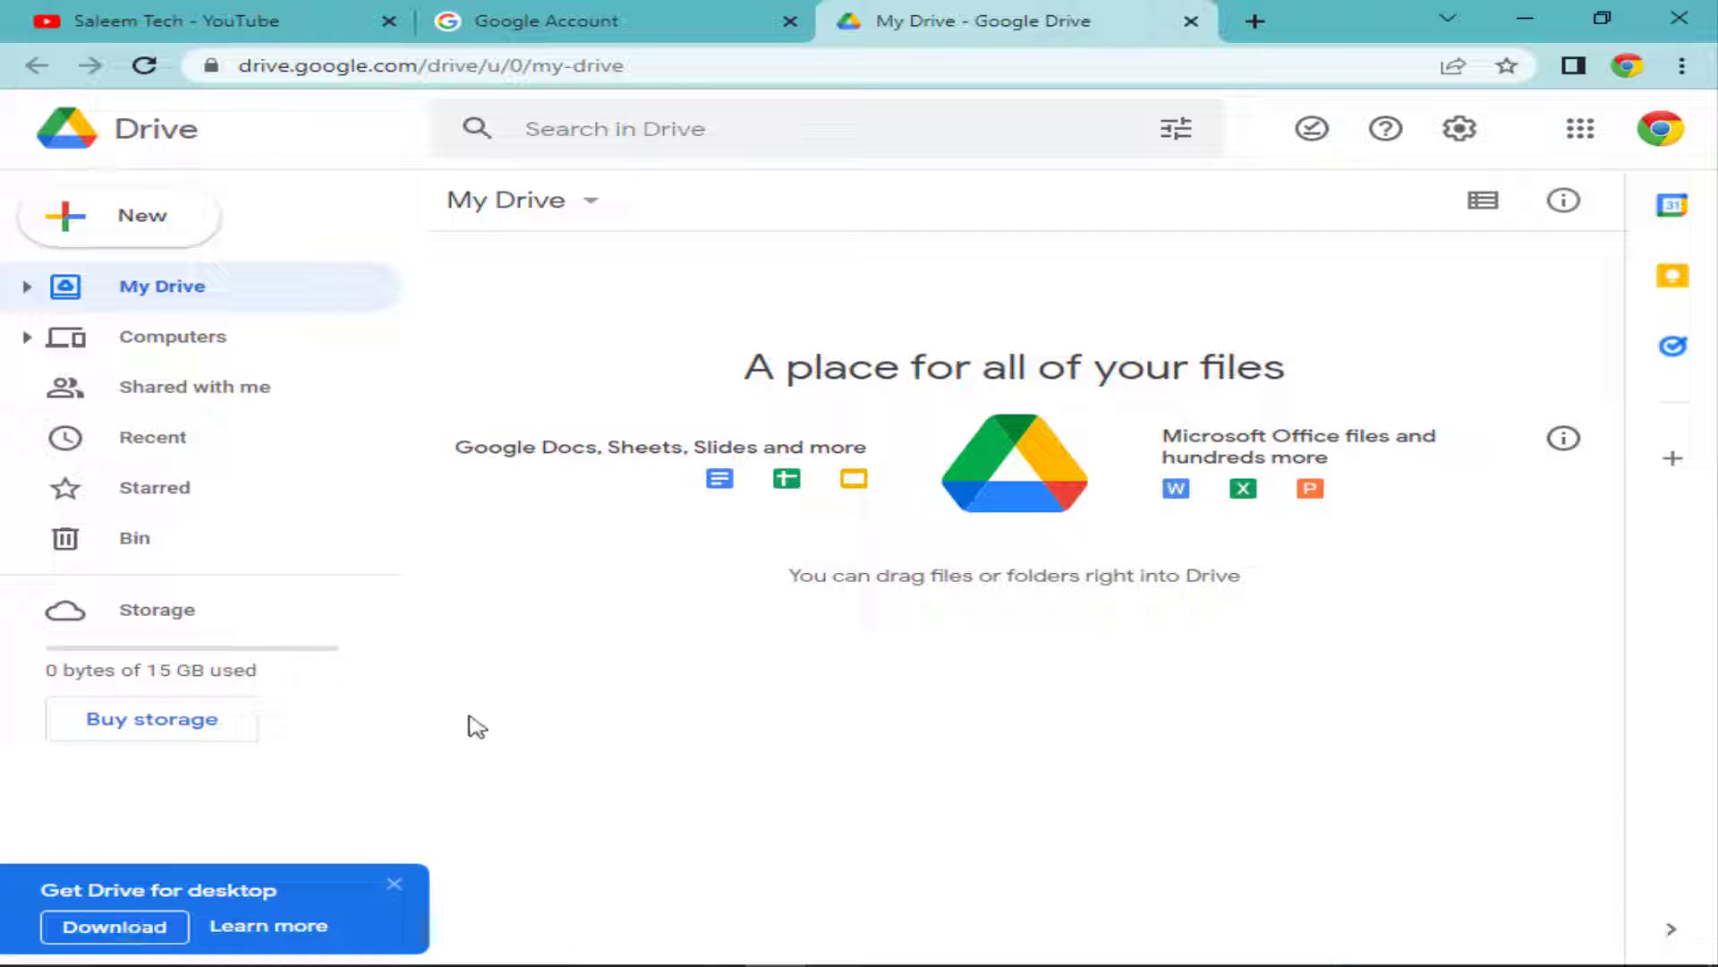
{"action": "left_click", "coordinate": [394, 886]}
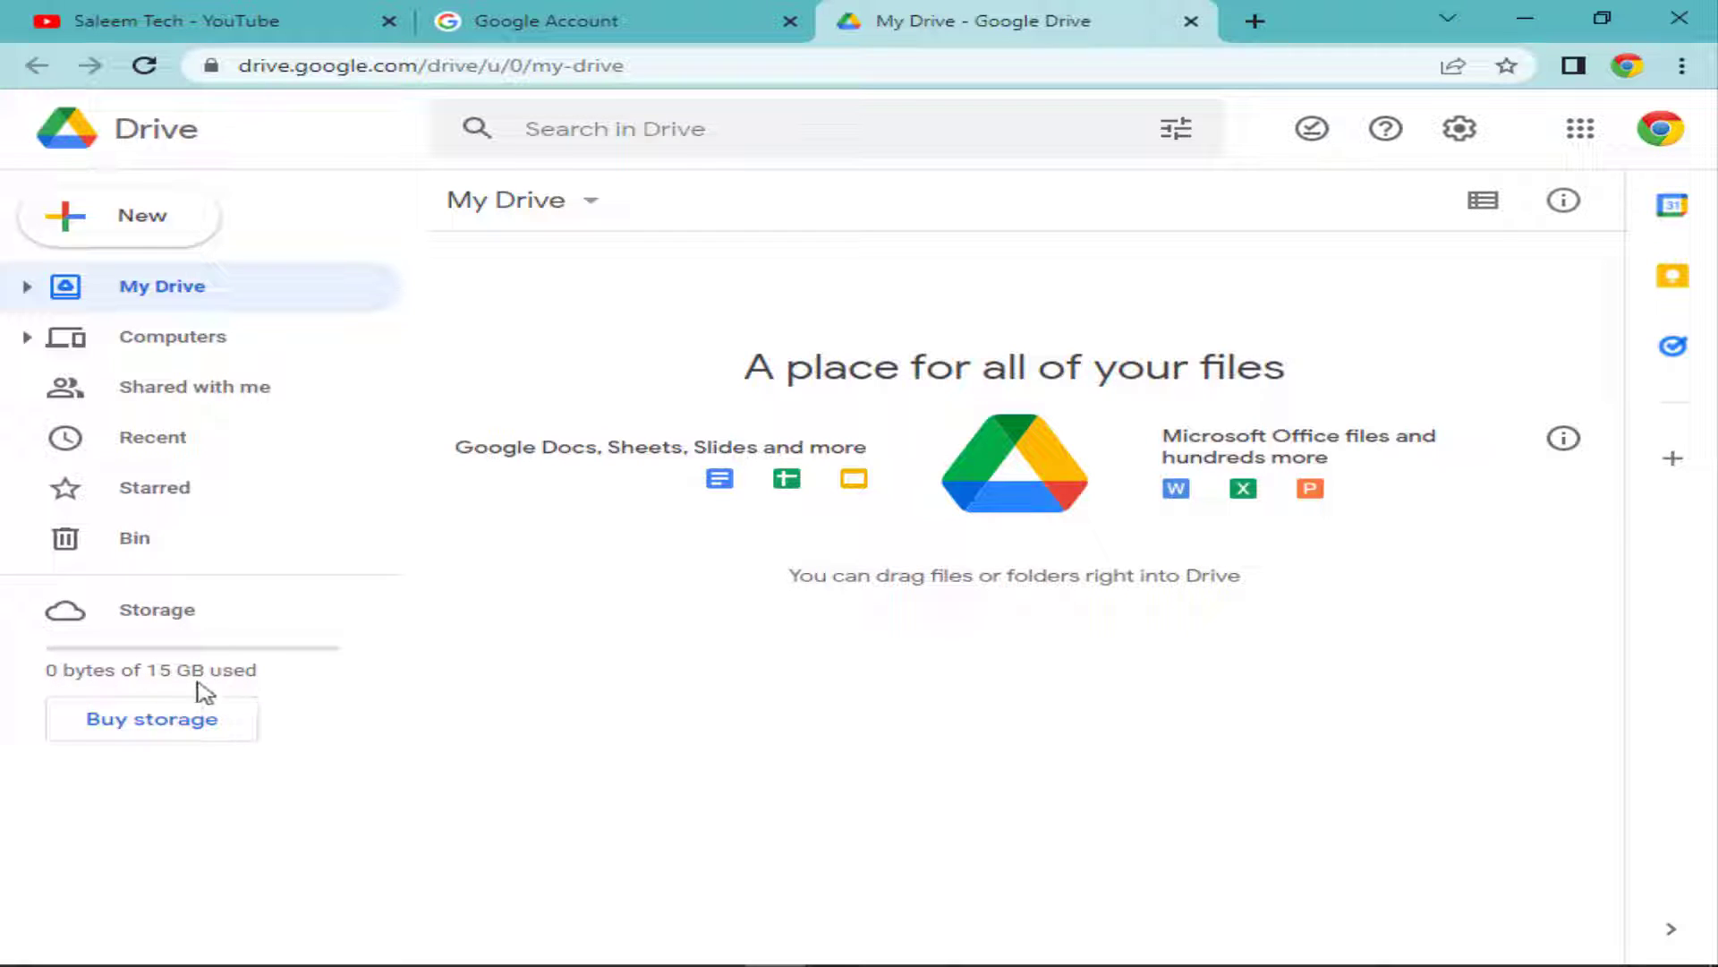
{"action": "left_click", "coordinate": [121, 682]}
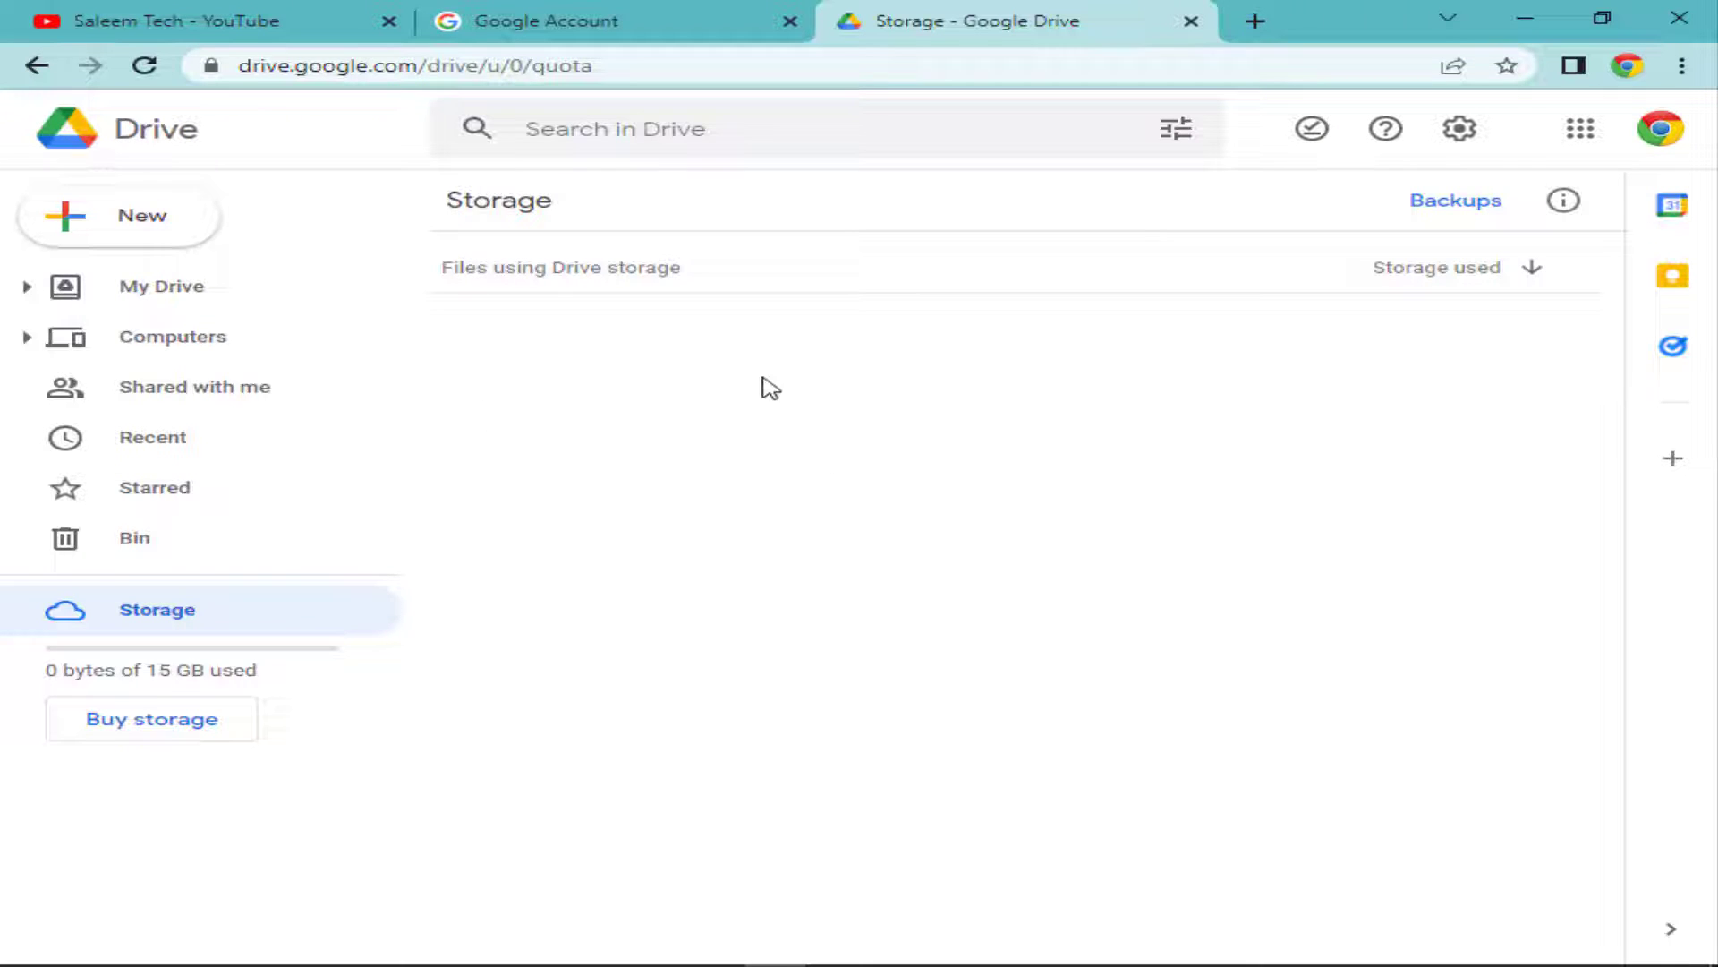
Return from the Storage page to the empty My Drive view
{"action": "left_click", "coordinate": [161, 296]}
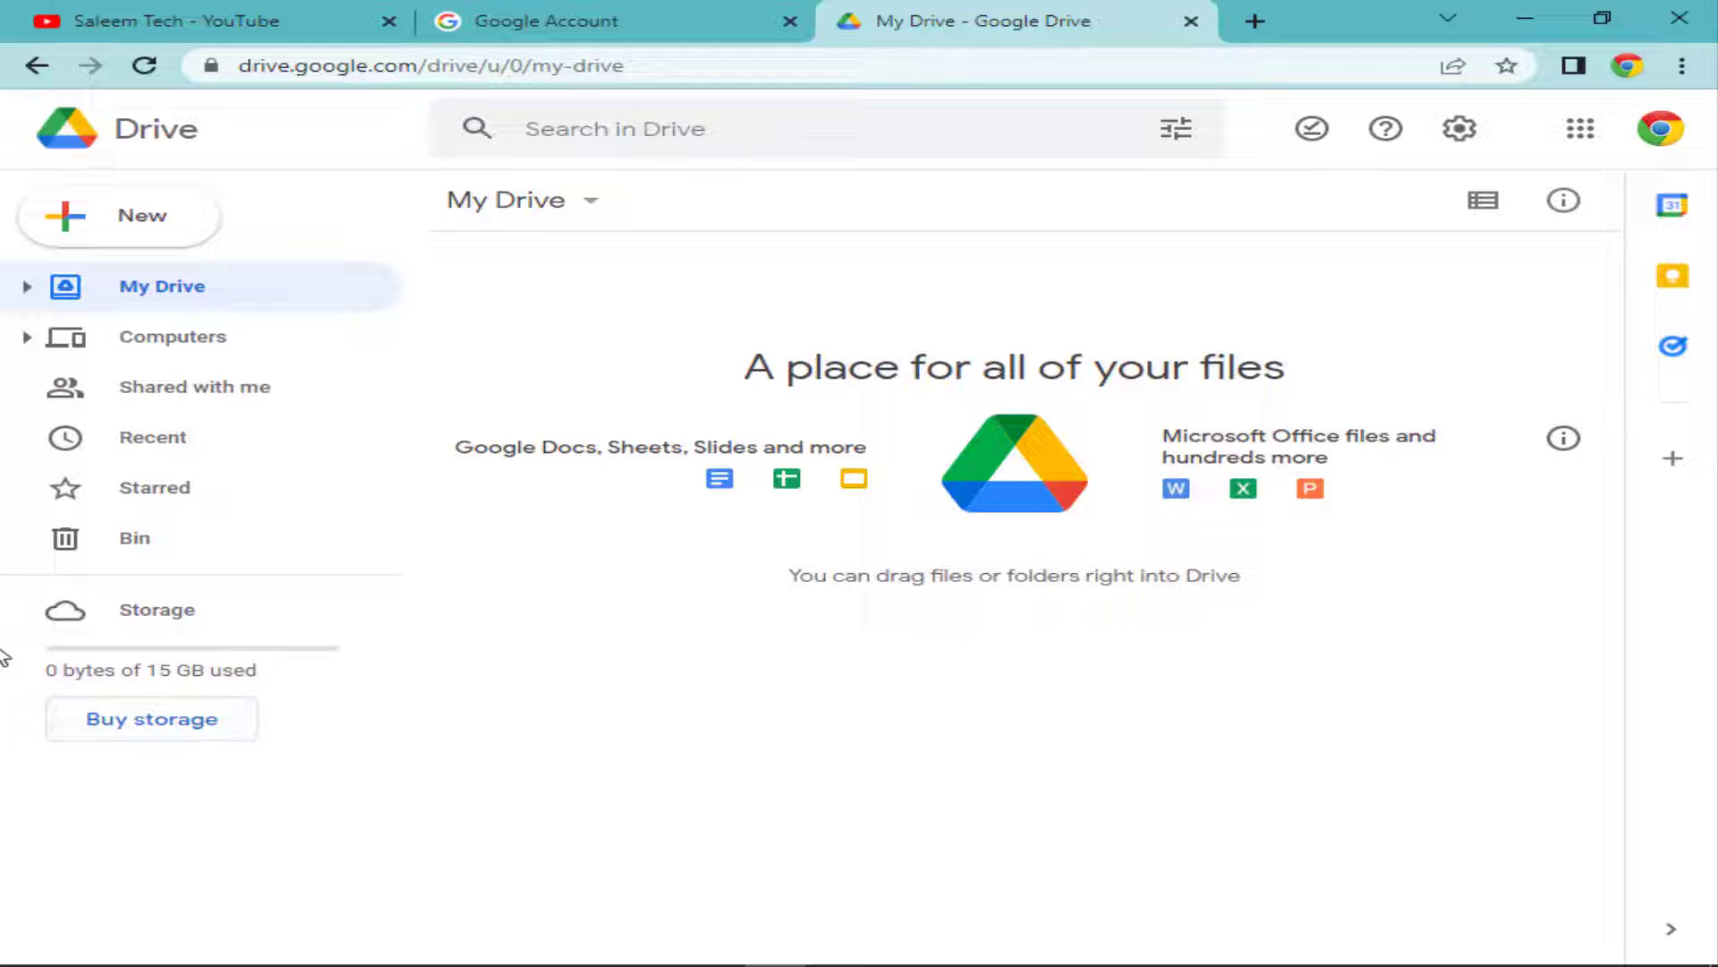
Open Buy storage to view the Google One plans, including the Standard plan's 200 GB
{"action": "left_click", "coordinate": [199, 729]}
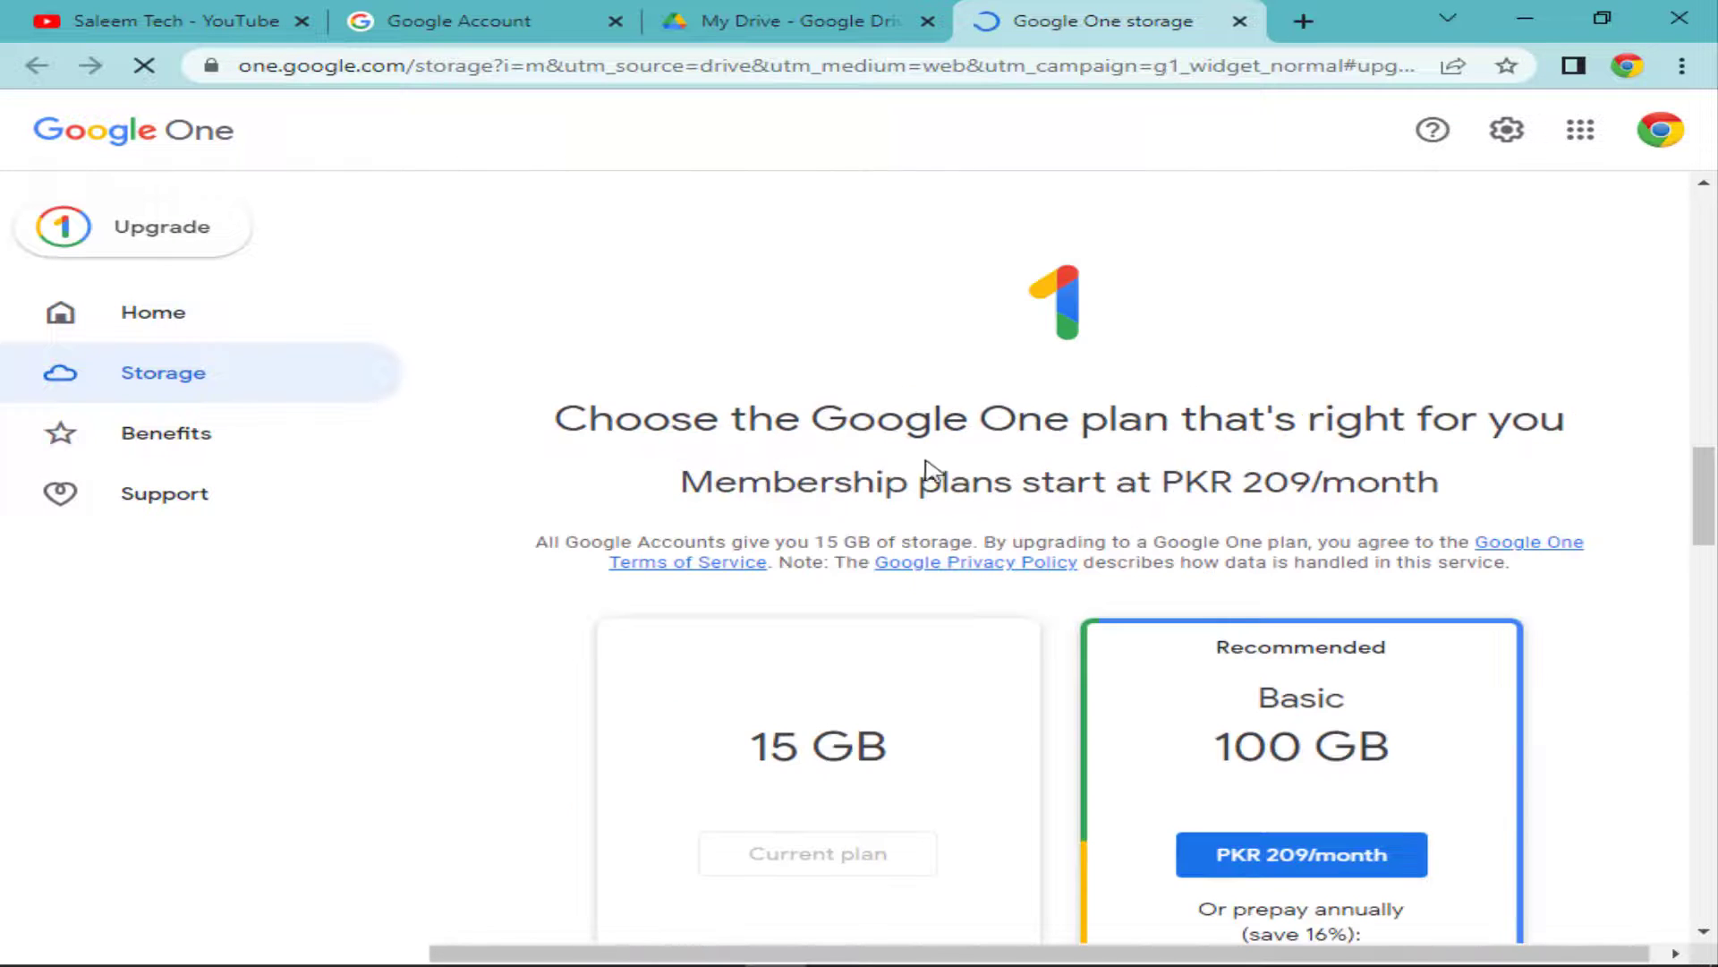
{"action": "scroll", "coordinate": [962, 645], "scroll_direction": "down", "scroll_amount": 3}
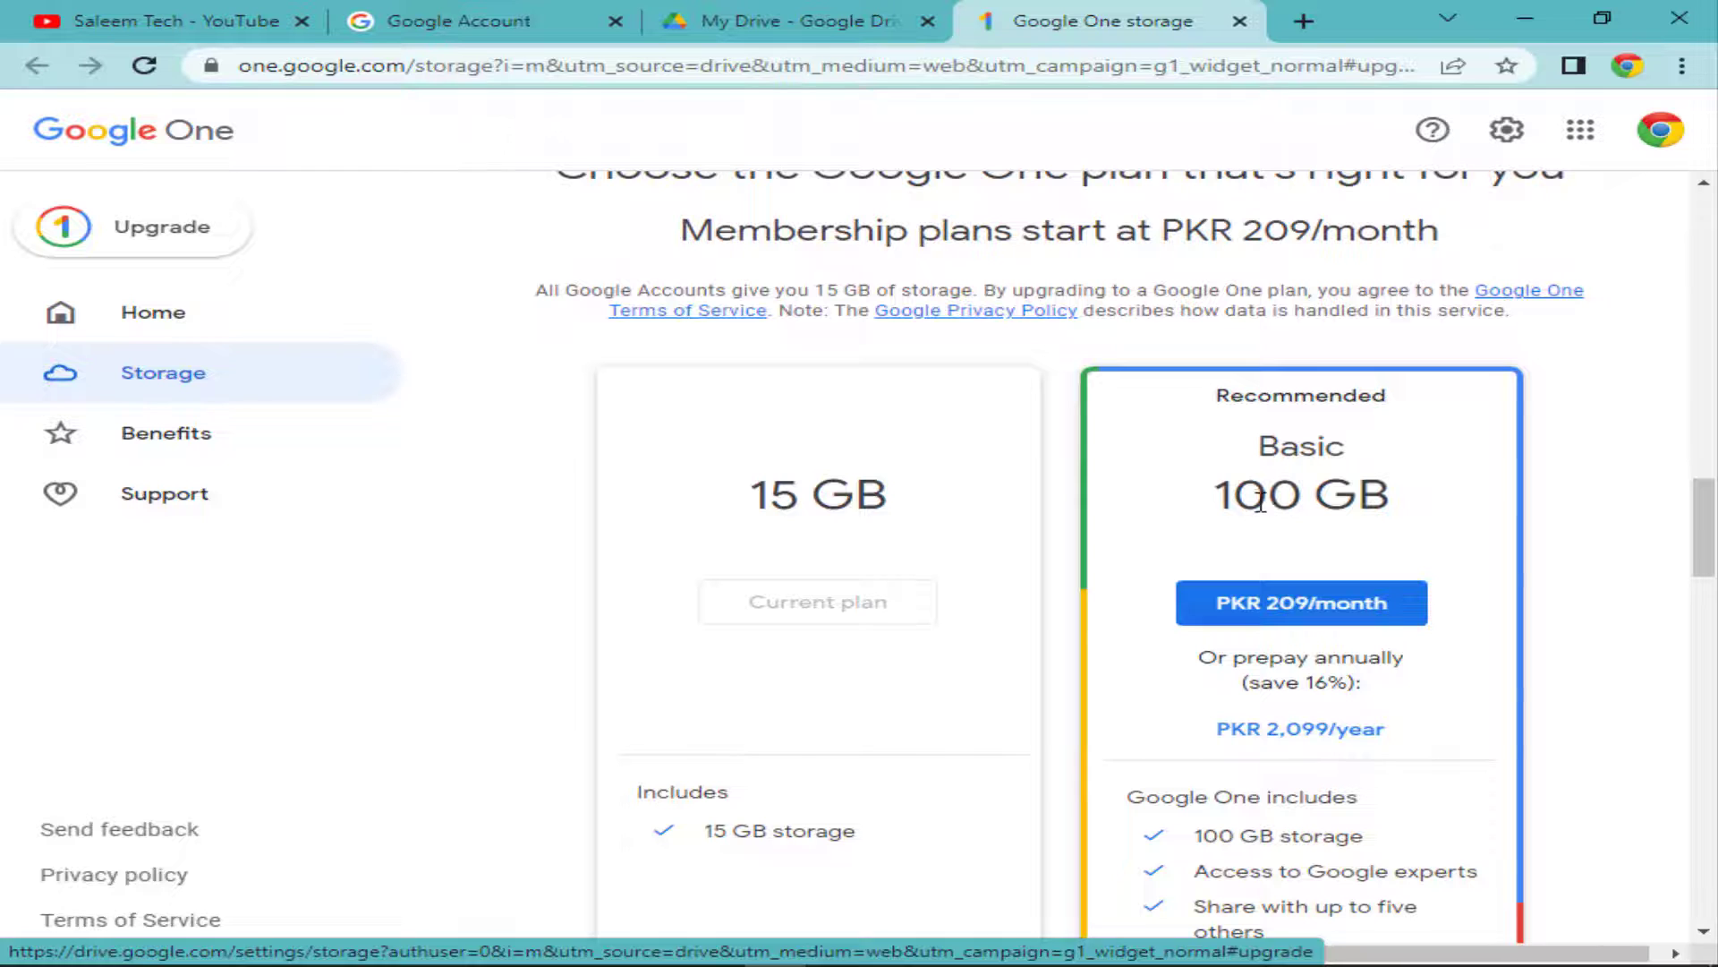
{"action": "left_click_drag", "start_coordinate": [1225, 495], "coordinate": [1388, 502]}
{"action": "left_click", "coordinate": [1200, 519]}
{"action": "scroll", "coordinate": [1304, 576], "scroll_direction": "down", "scroll_amount": 2}
{"action": "scroll", "coordinate": [1308, 573], "scroll_direction": "down", "scroll_amount": 7}
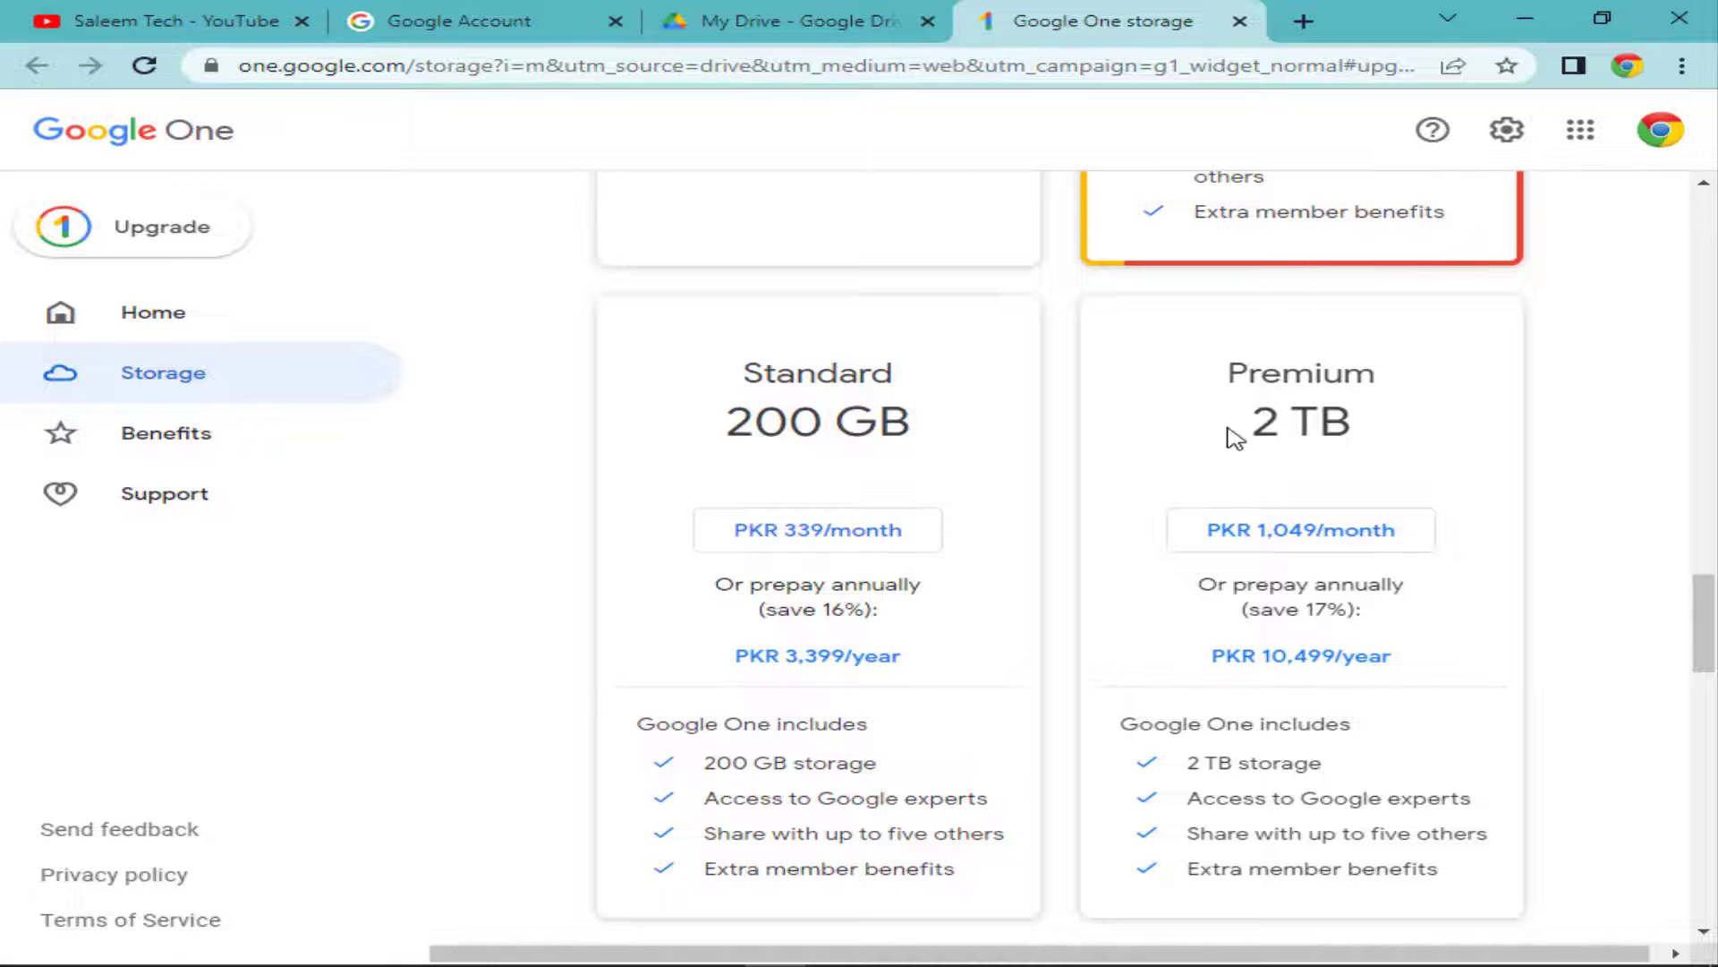
{"action": "left_click_drag", "start_coordinate": [733, 420], "coordinate": [942, 435]}
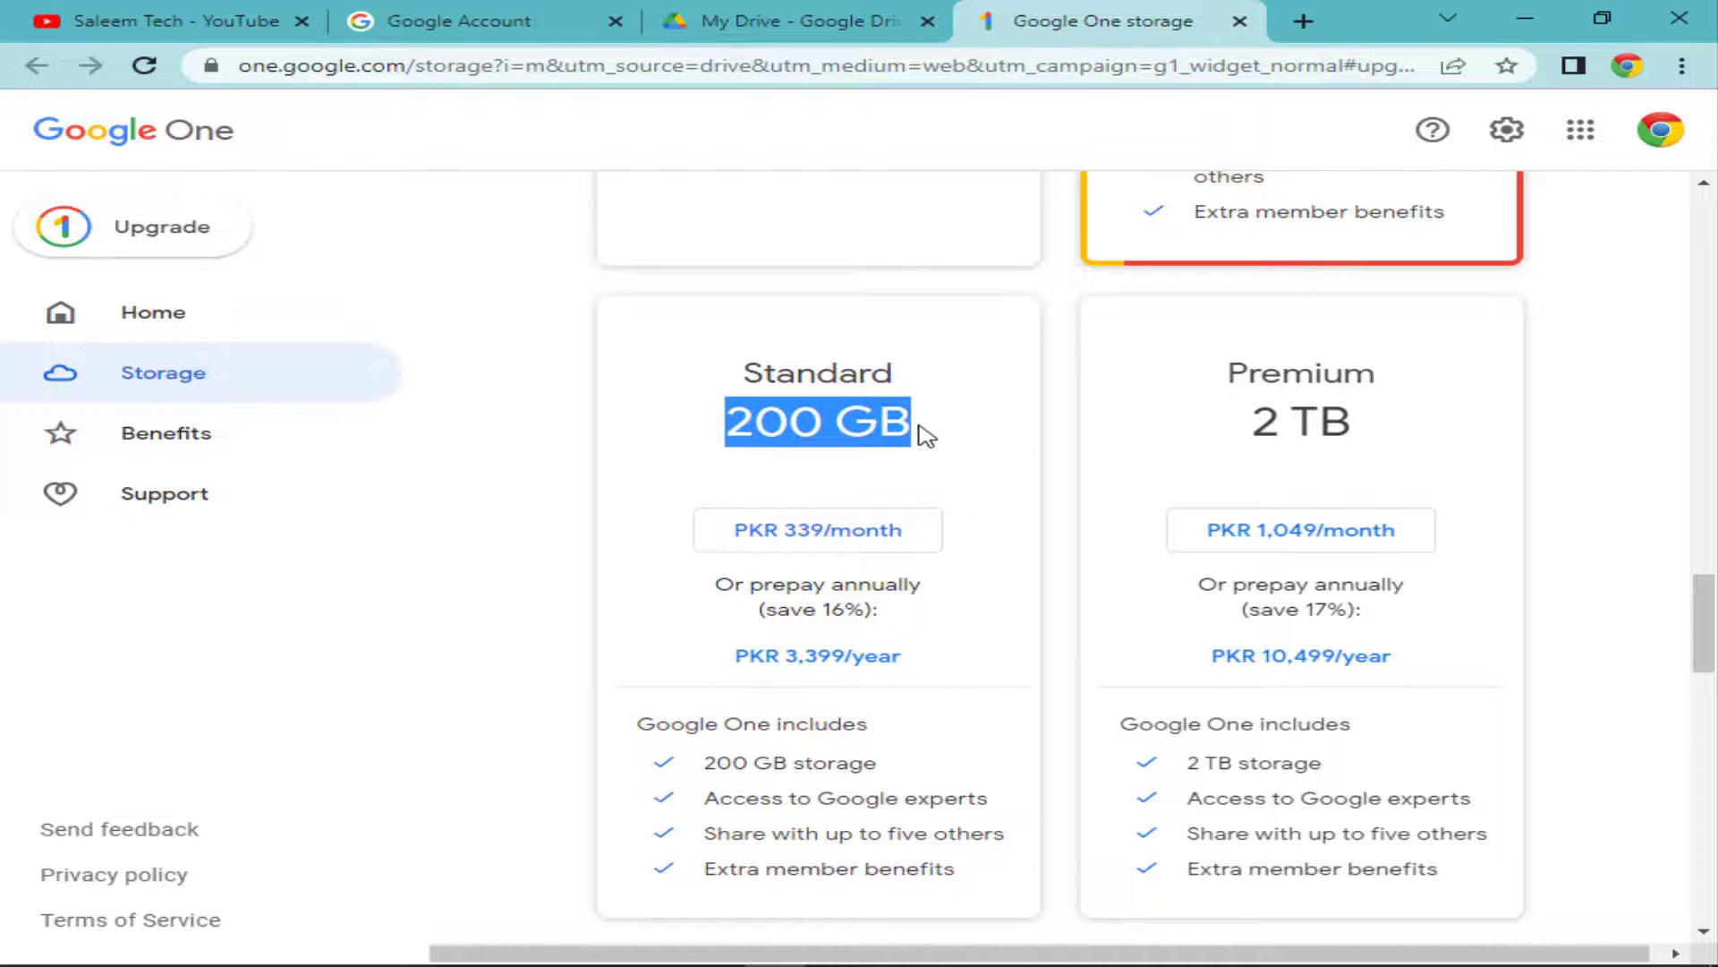
{"action": "left_click", "coordinate": [948, 440]}
Review the 100 GB to 2 TB plan cards, then switch back to the Drive tab
{"action": "scroll", "coordinate": [1190, 575], "scroll_direction": "down", "scroll_amount": 8}
{"action": "scroll", "coordinate": [1312, 641], "scroll_direction": "up", "scroll_amount": 4}
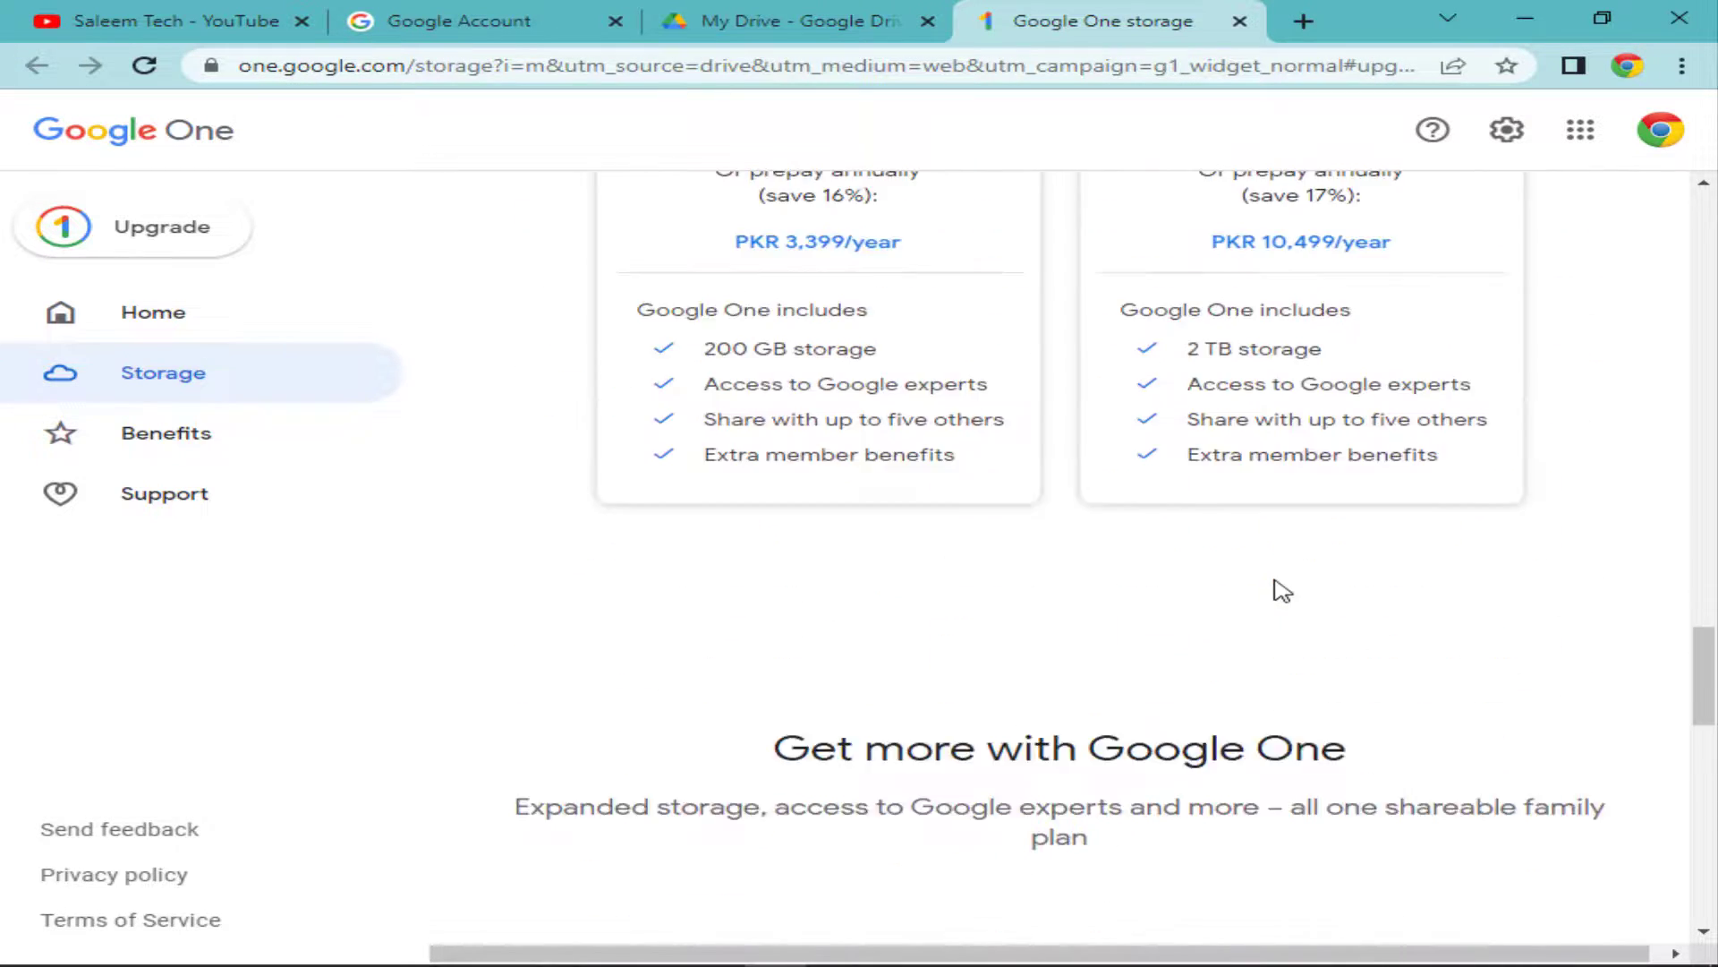
{"action": "scroll", "coordinate": [1282, 595], "scroll_direction": "up", "scroll_amount": 9}
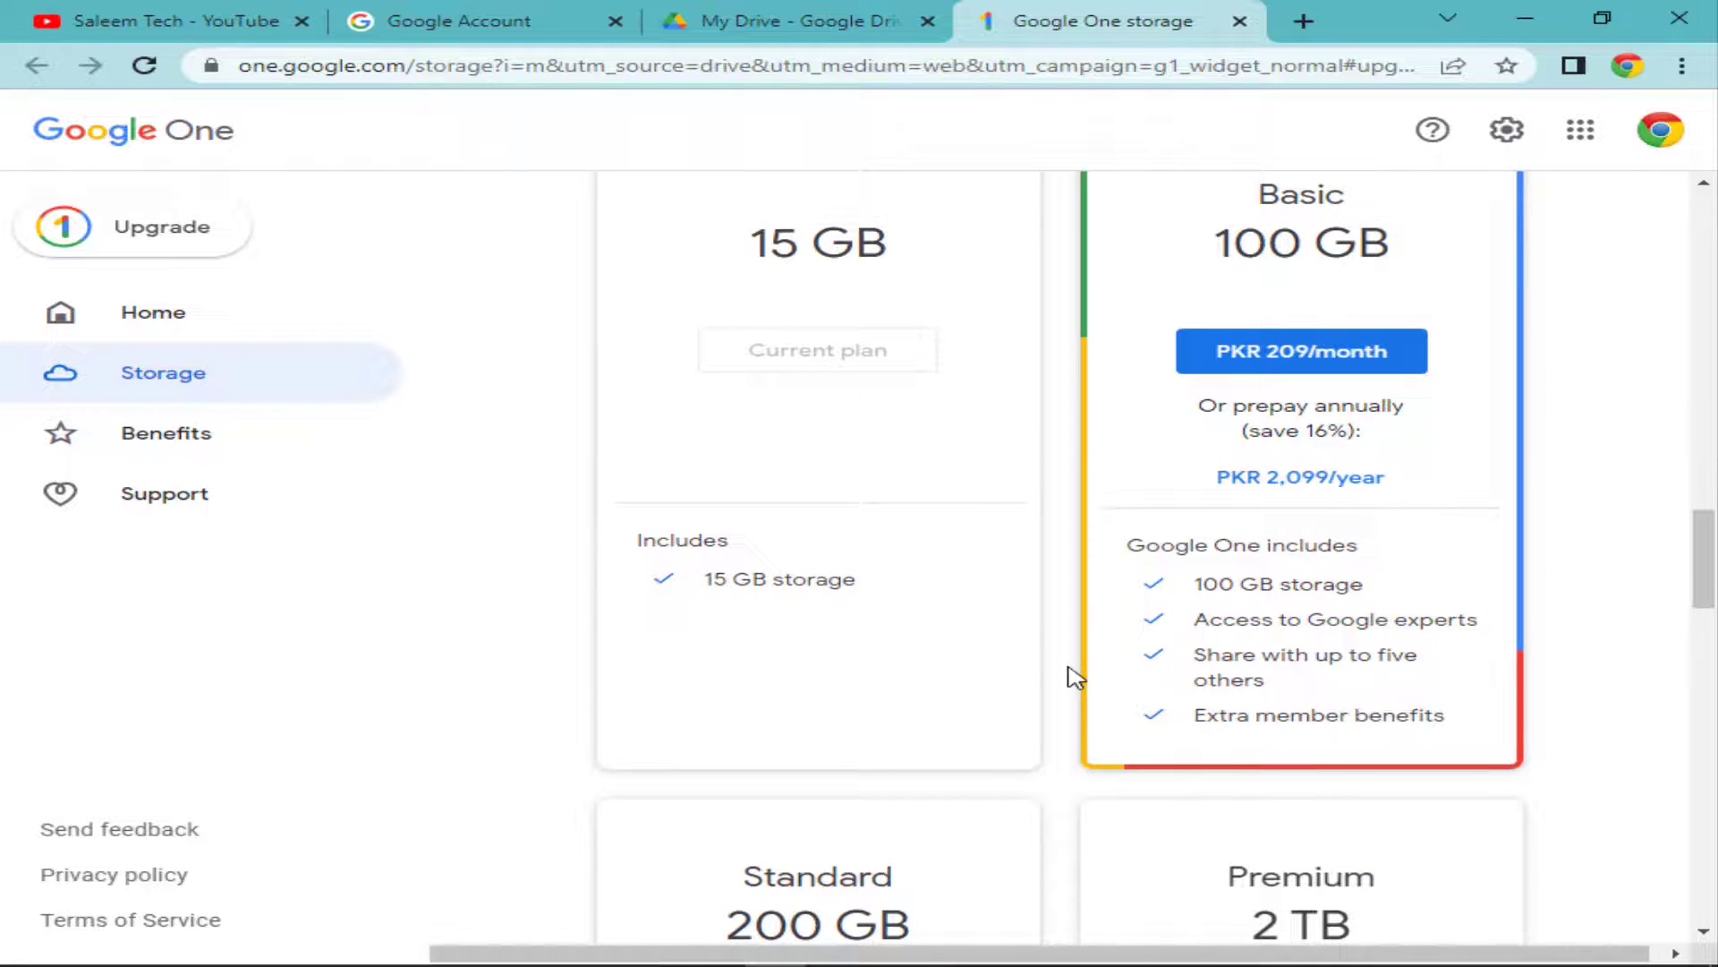
{"action": "scroll", "coordinate": [1093, 583], "scroll_direction": "up", "scroll_amount": 3}
{"action": "scroll", "coordinate": [1093, 582], "scroll_direction": "down", "scroll_amount": 4}
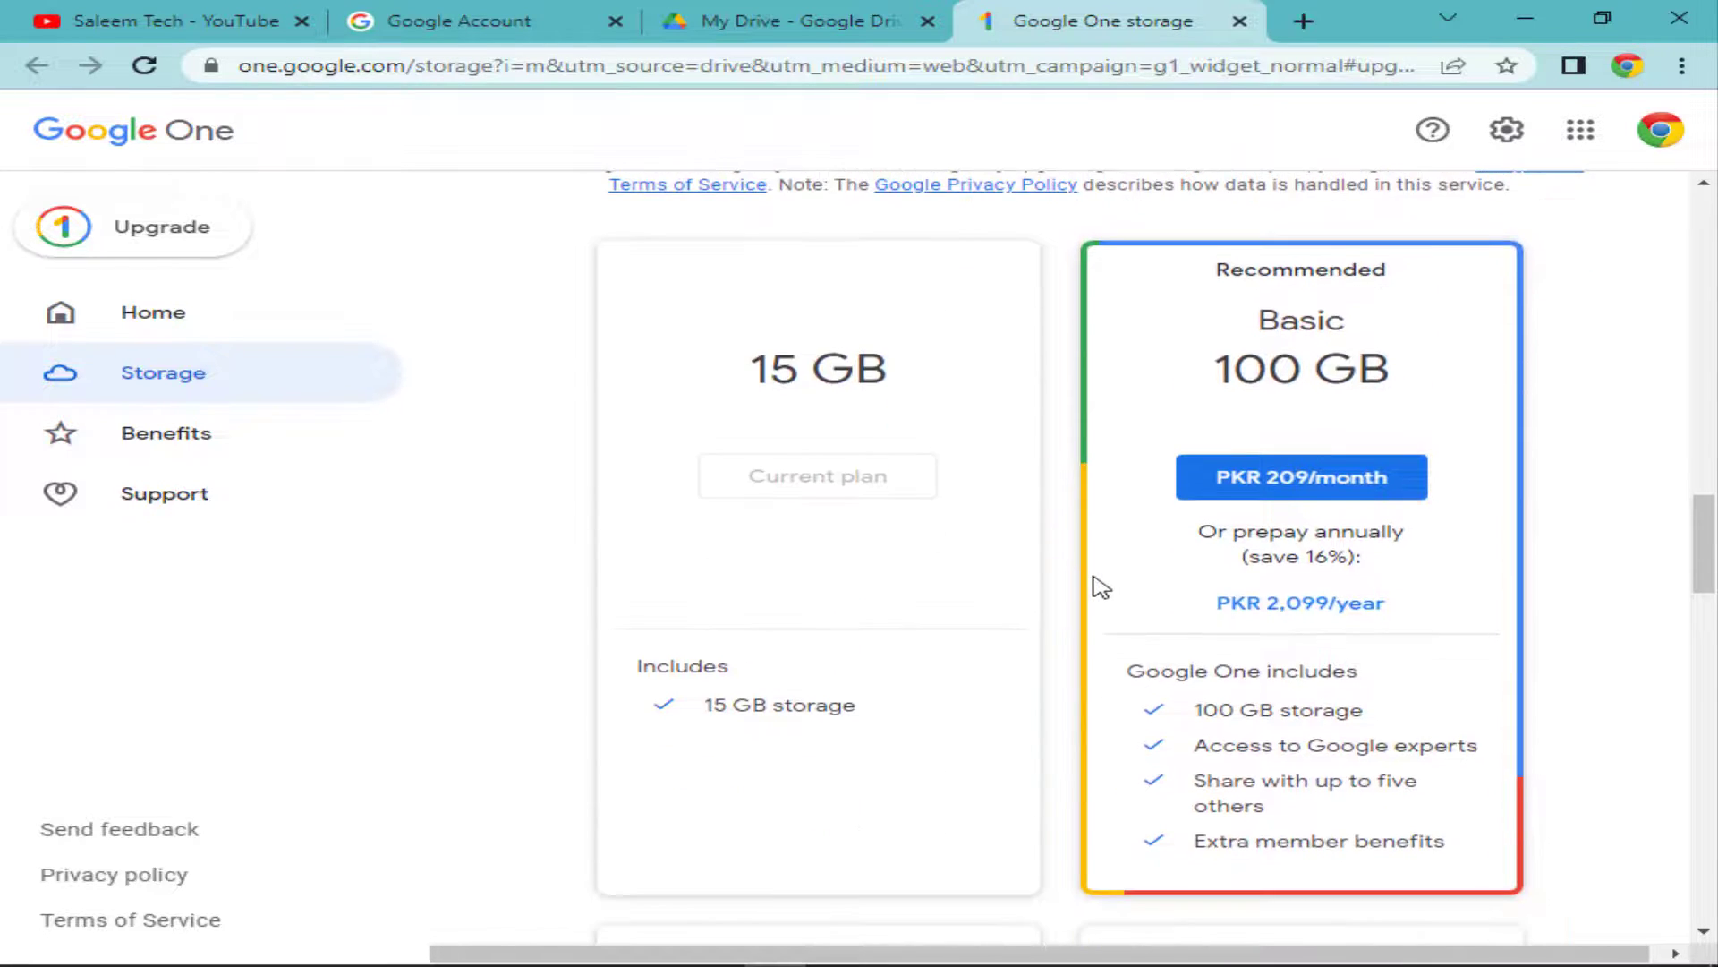
{"action": "scroll", "coordinate": [1099, 584], "scroll_direction": "up", "scroll_amount": 2}
{"action": "scroll", "coordinate": [1118, 617], "scroll_direction": "down", "scroll_amount": 1}
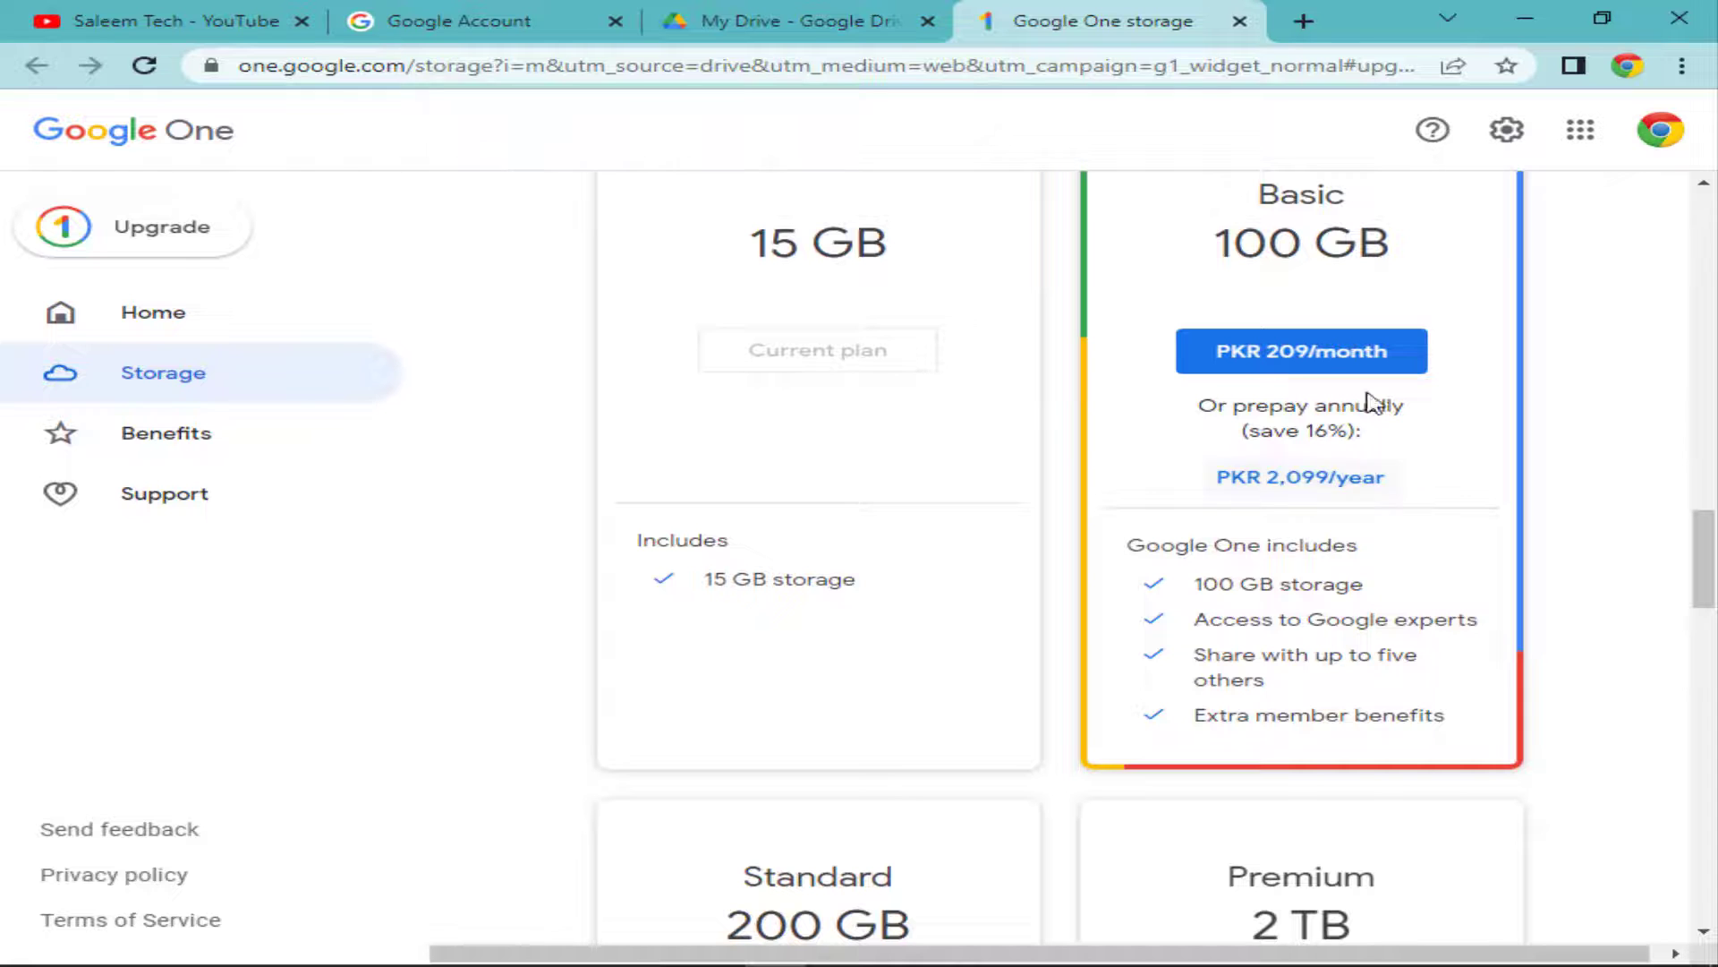
{"action": "scroll", "coordinate": [1374, 403], "scroll_direction": "up", "scroll_amount": 4}
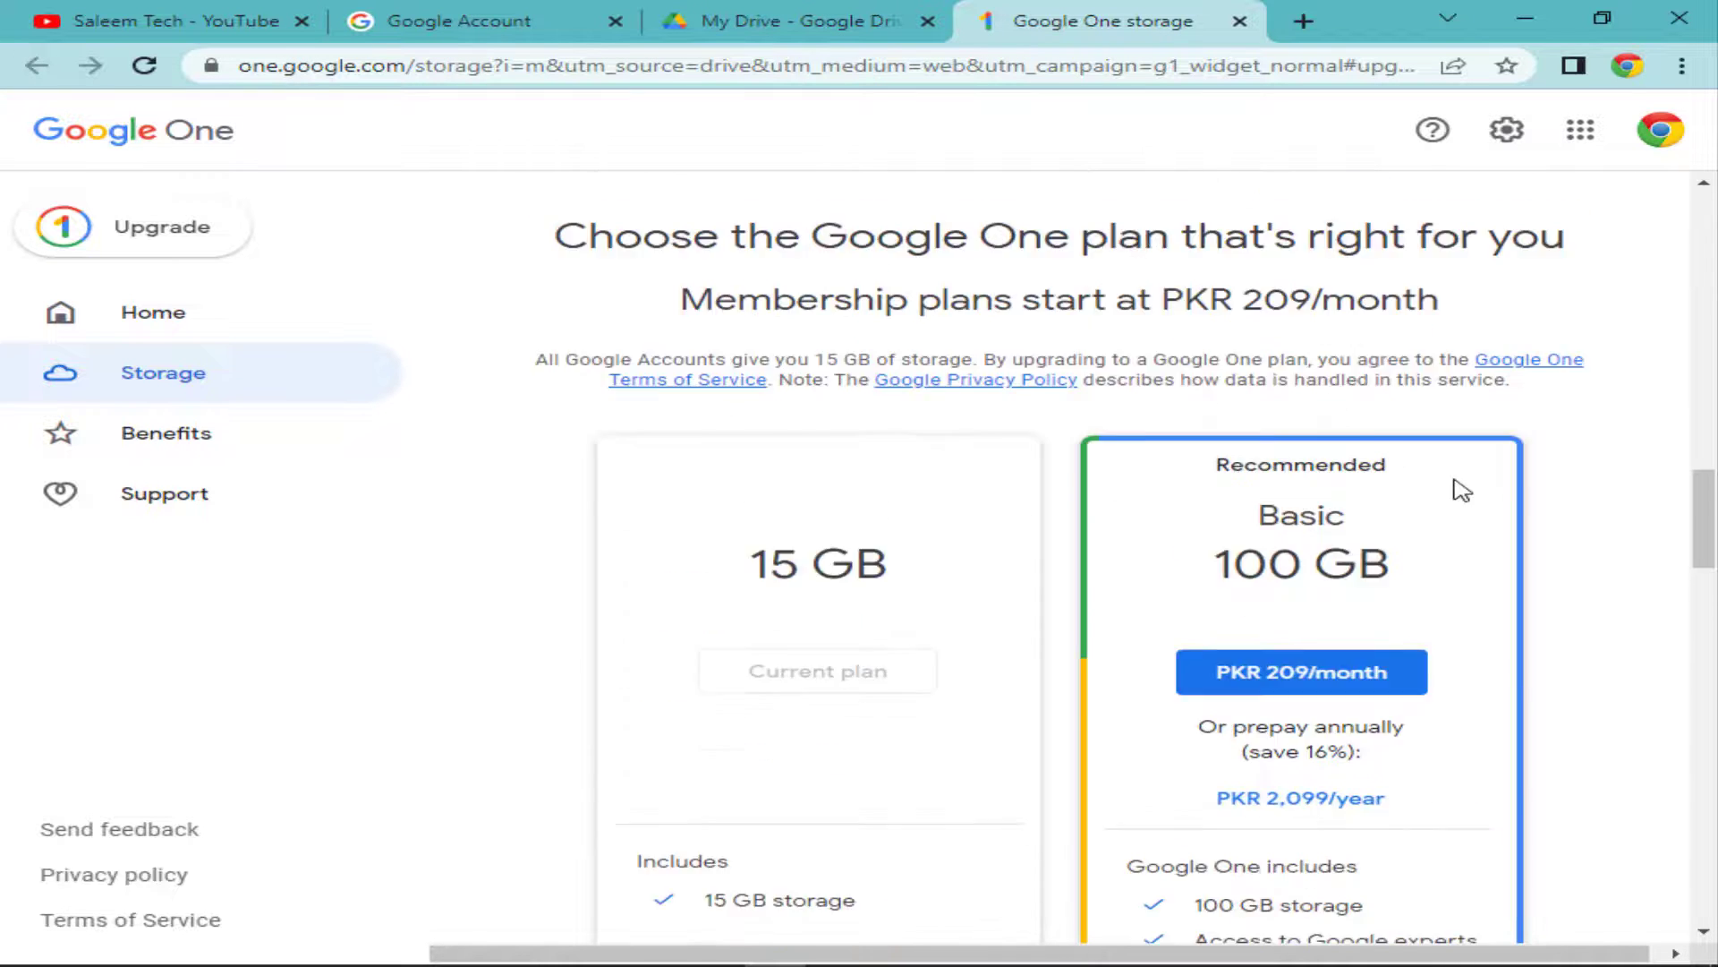
{"action": "scroll", "coordinate": [1062, 641], "scroll_direction": "down", "scroll_amount": 2}
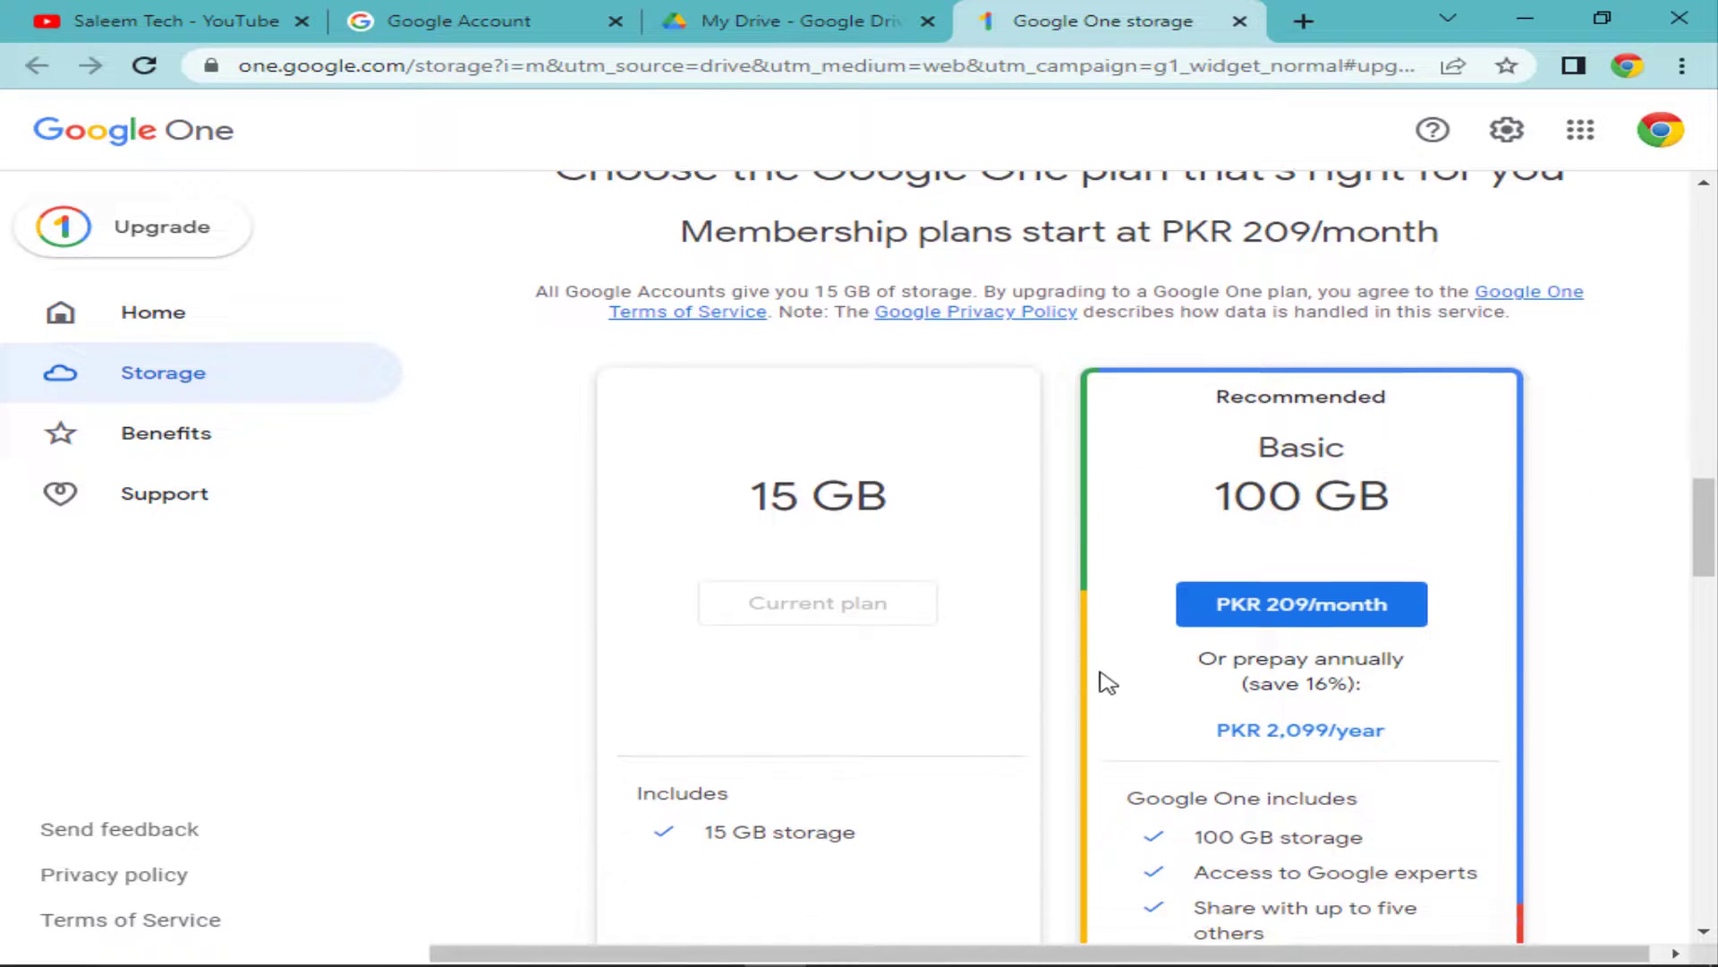
{"action": "scroll", "coordinate": [848, 627], "scroll_direction": "down", "scroll_amount": 2}
{"action": "key", "text": "ctrl+shift+Tab"}
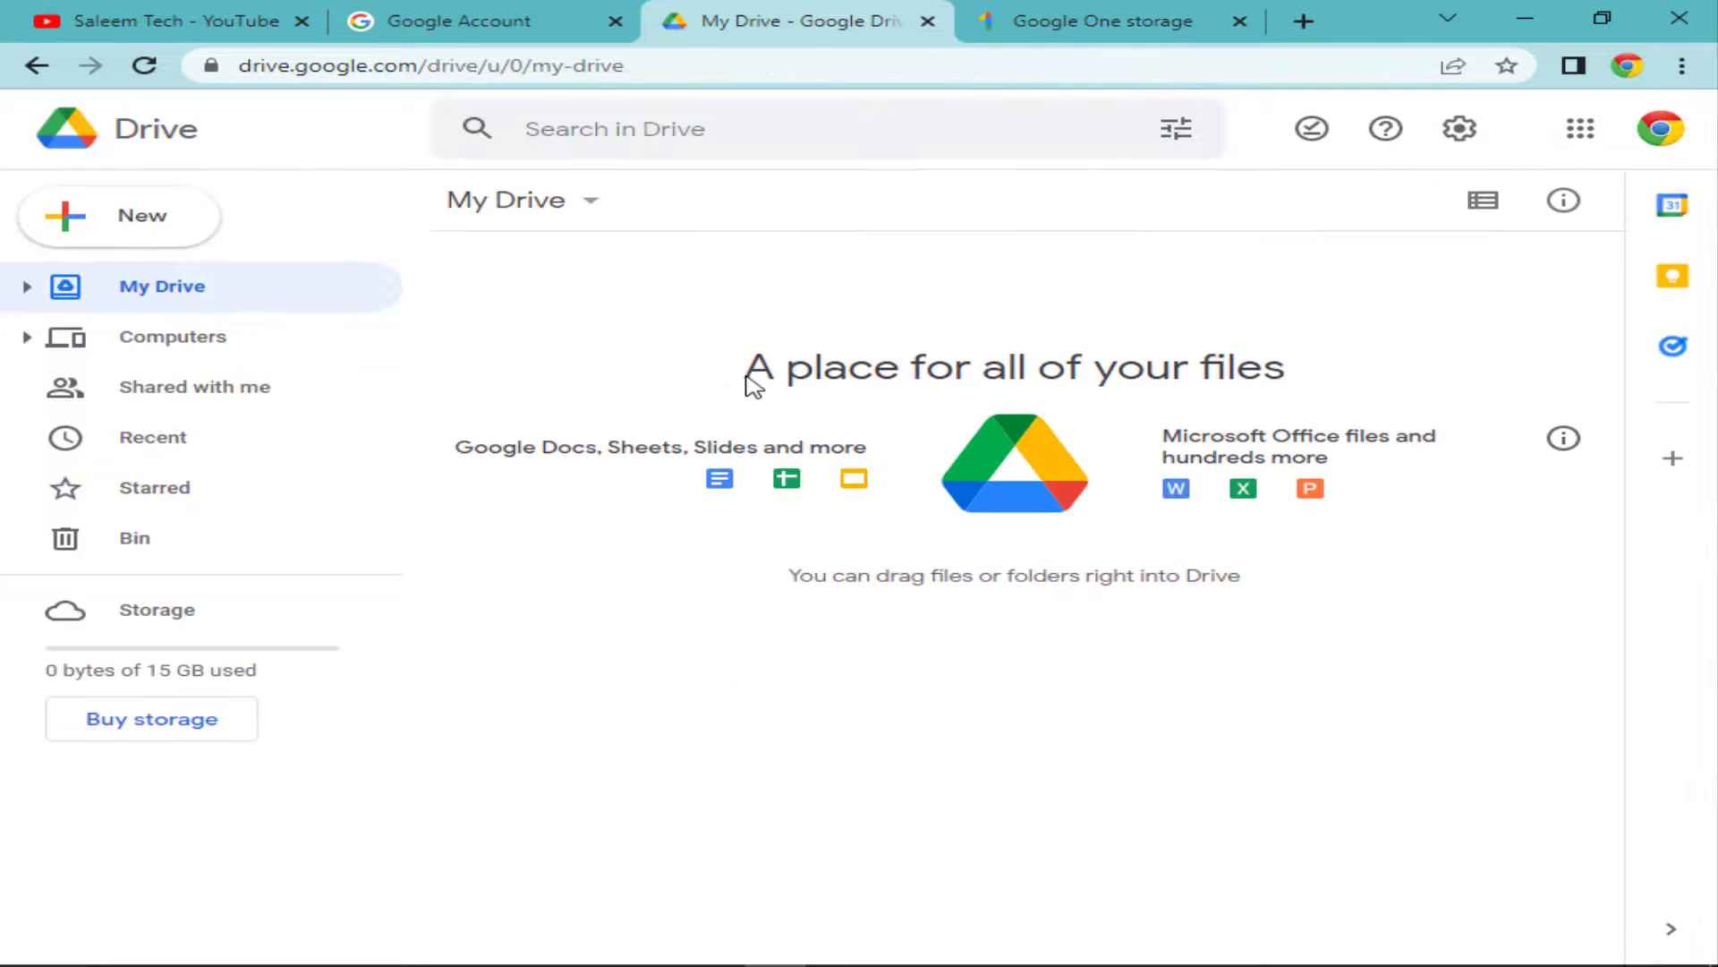